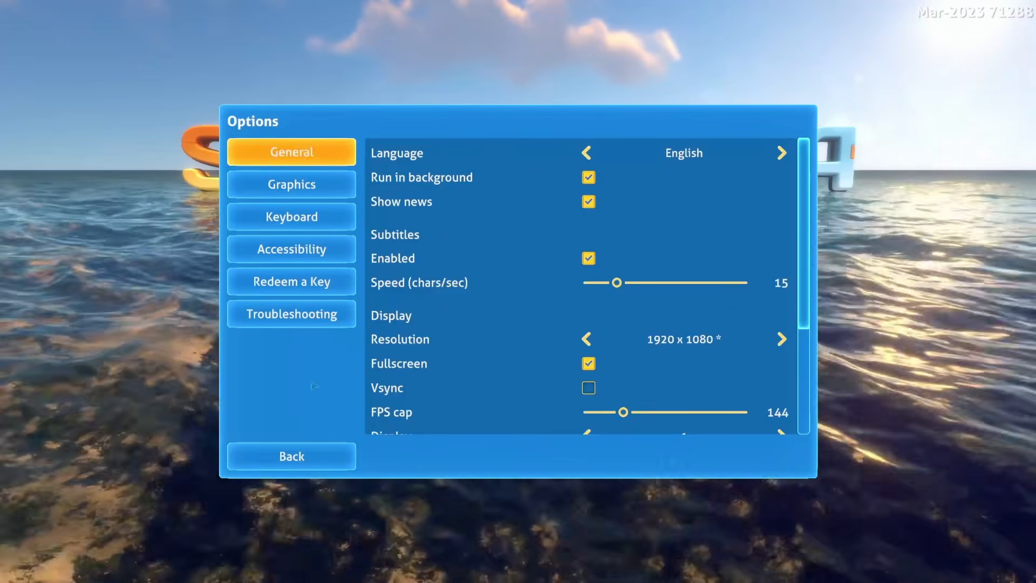
# - Leave the options and quit Subnautica to the desktop
pyautogui.click(300, 458)
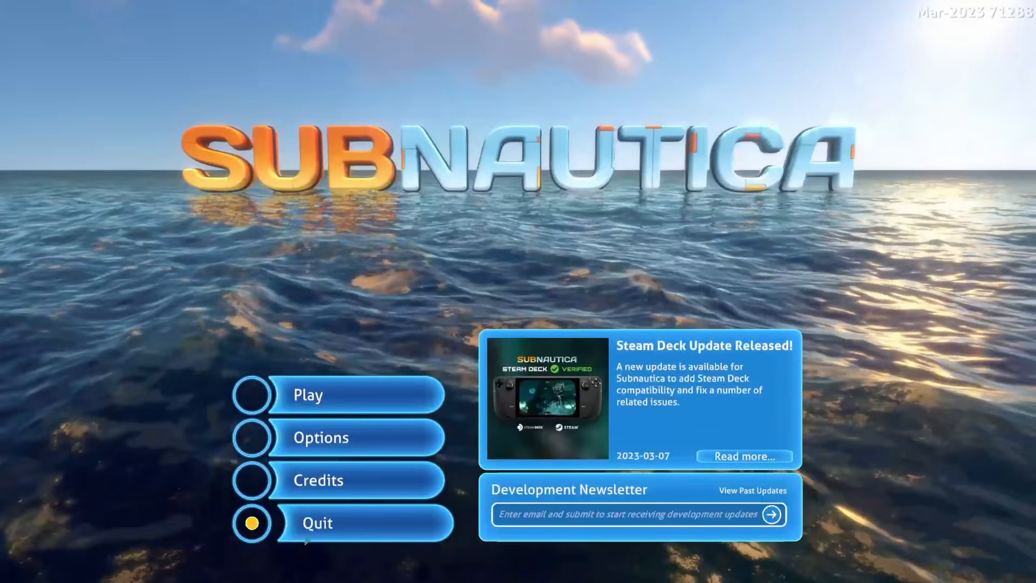
pyautogui.click(323, 523)
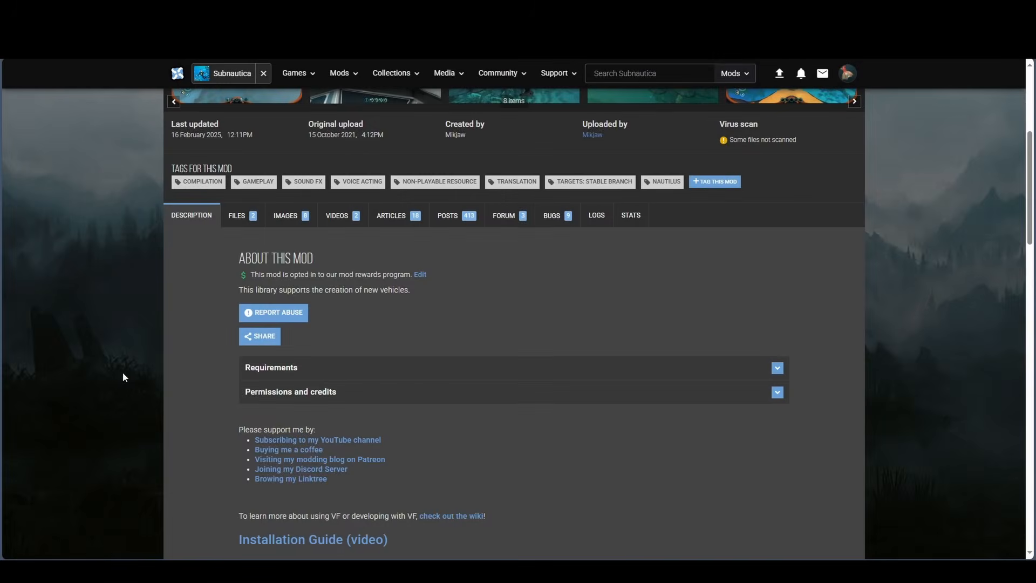
# - On the Vehicle Framework page of Nexus Mods, expand the requirements and examine which mods are required or optional
pyautogui.scroll(5, 102, 371)
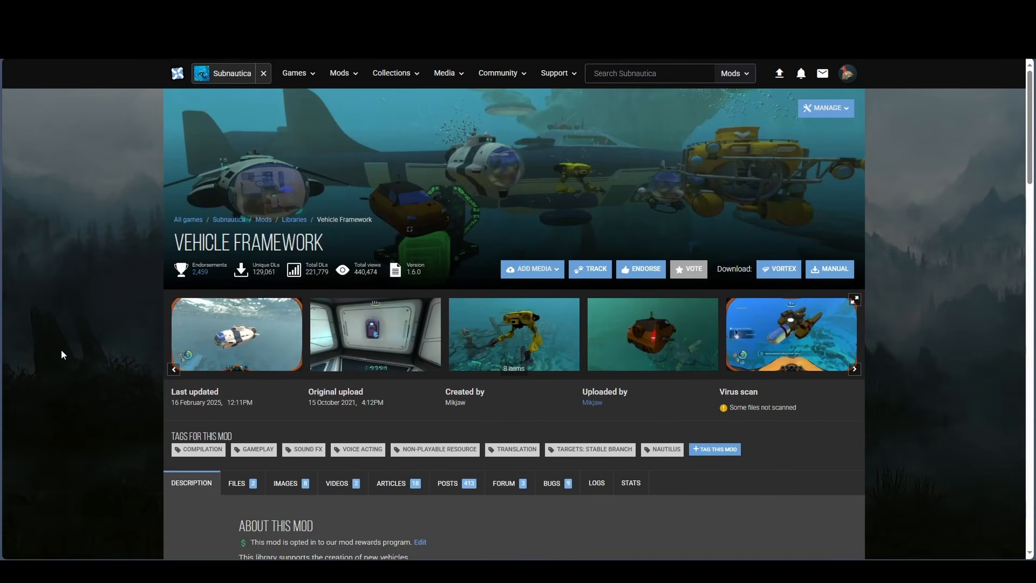
pyautogui.scroll(-6, 64, 348)
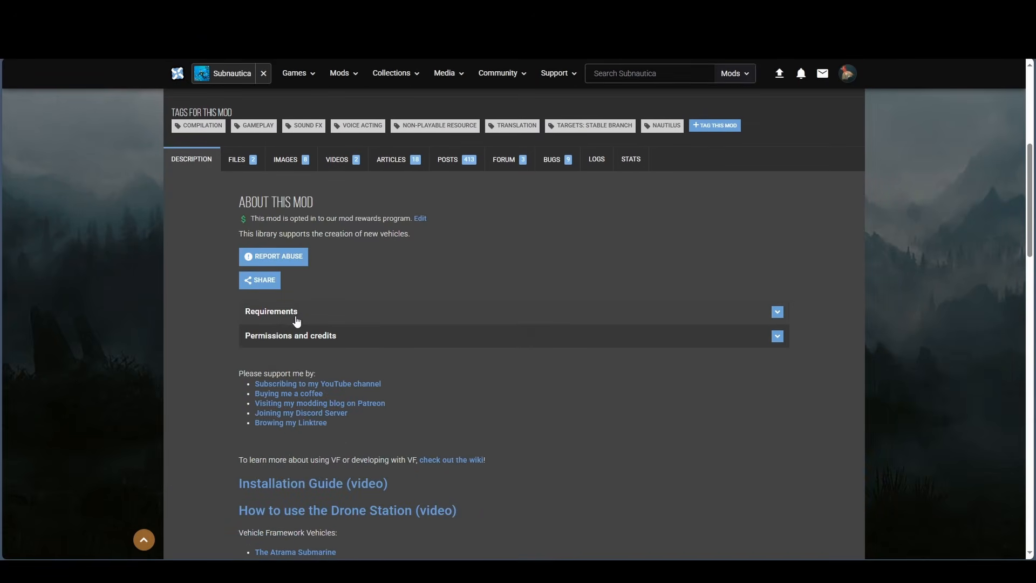
pyautogui.click(300, 316)
pyautogui.scroll(-2, 150, 324)
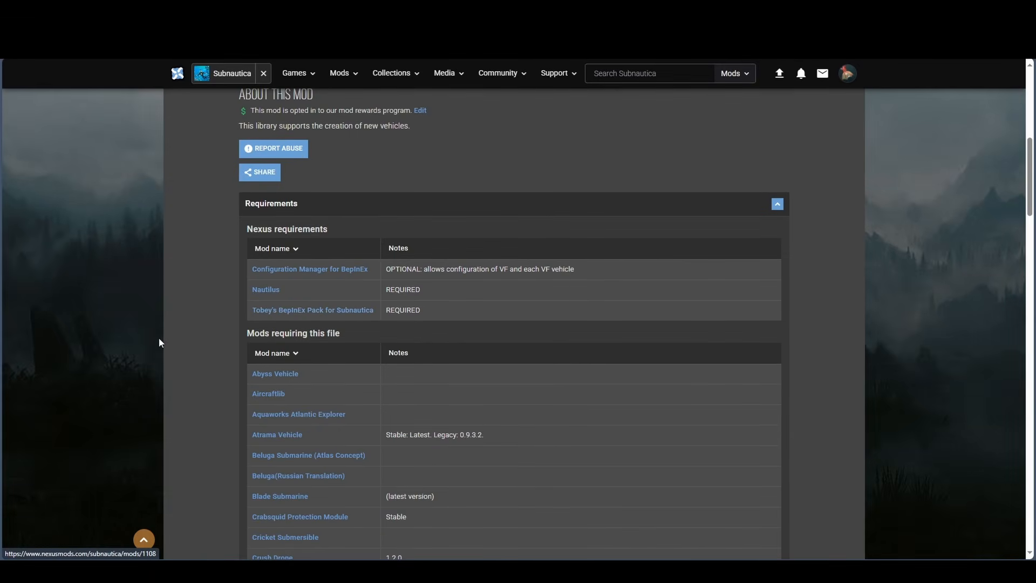
pyautogui.scroll(8, 127, 385)
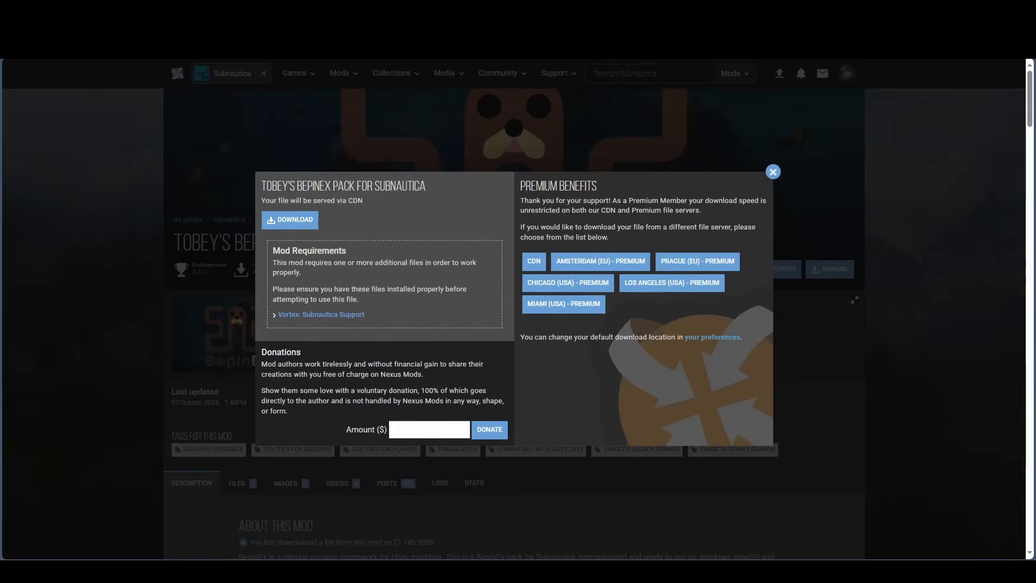
# - View the pages of Tobey's BepInEx Pack, Nautilus and Configuration Manager for BepInEx, closing their download prompts
pyautogui.click(773, 172)
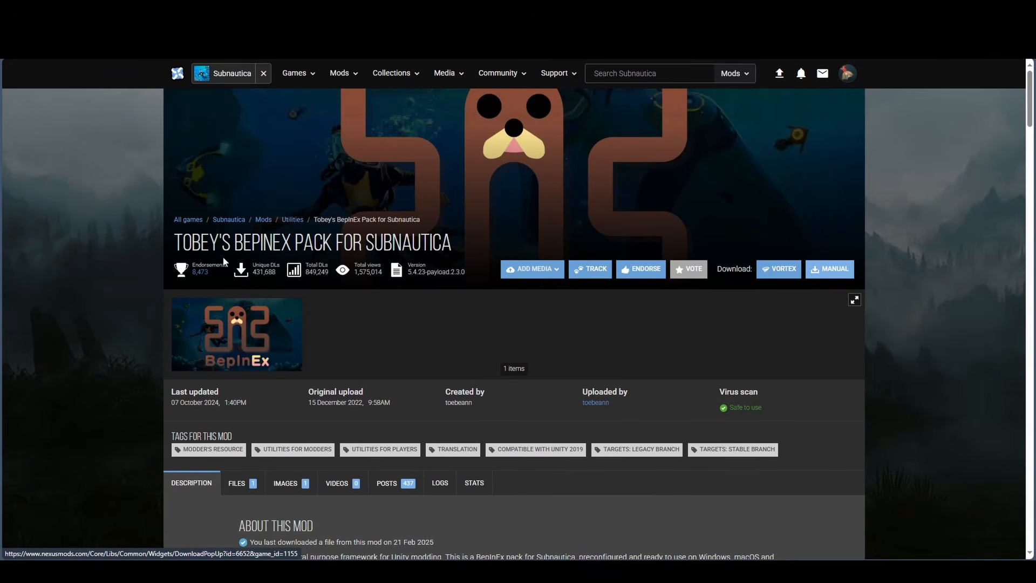
pyautogui.scroll(-5, 115, 351)
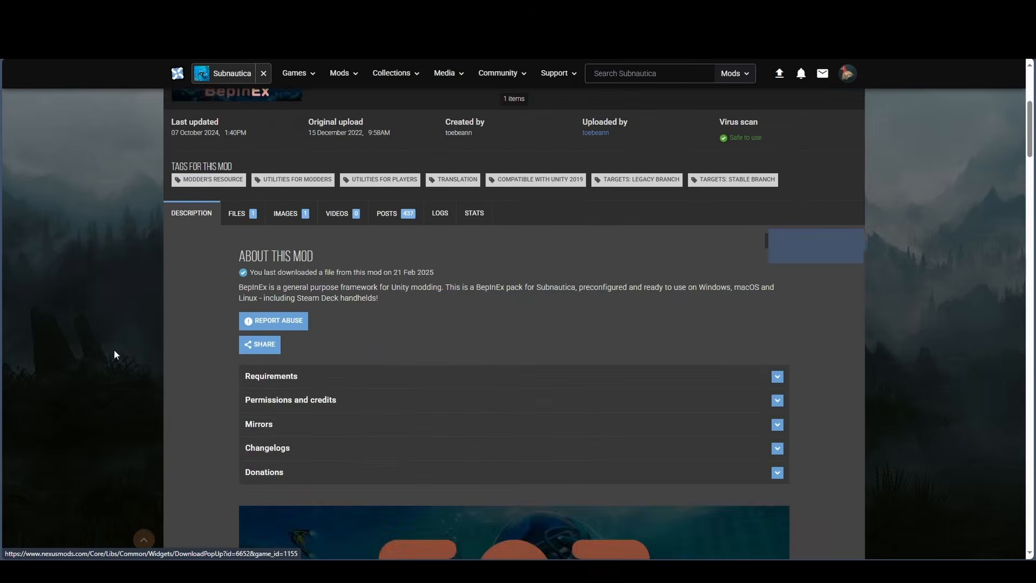
pyautogui.scroll(5, 115, 351)
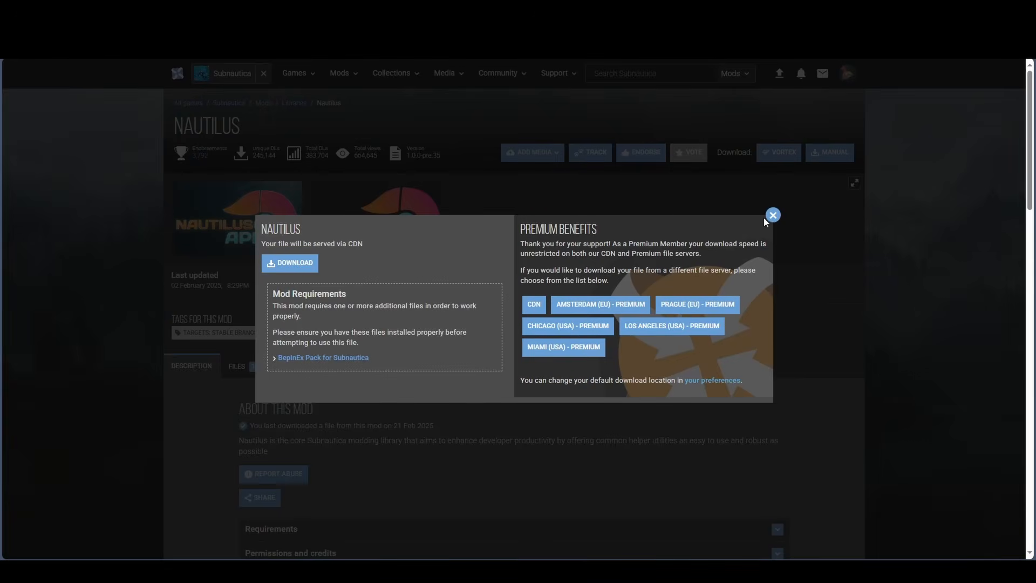
pyautogui.click(773, 216)
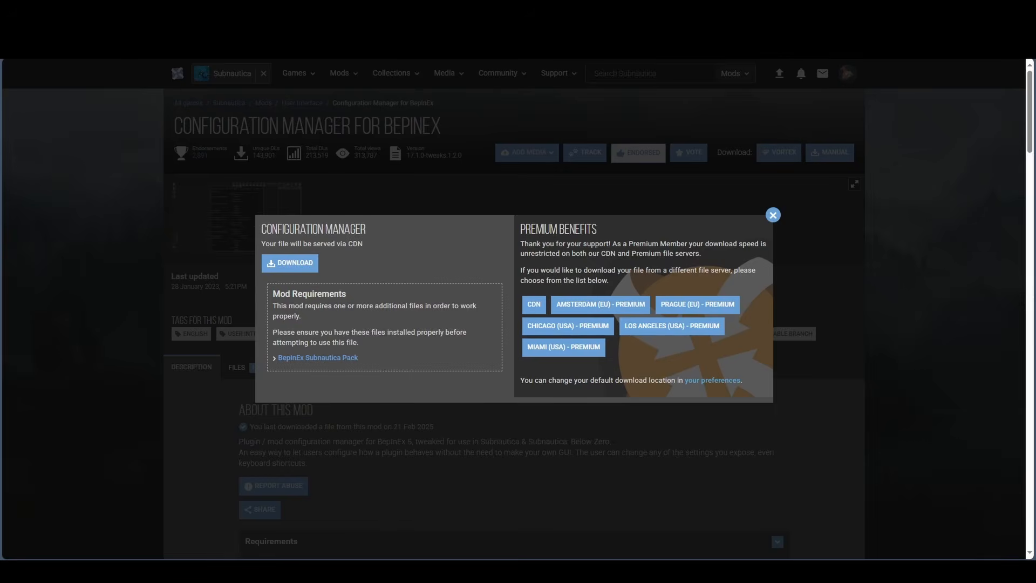
pyautogui.click(773, 216)
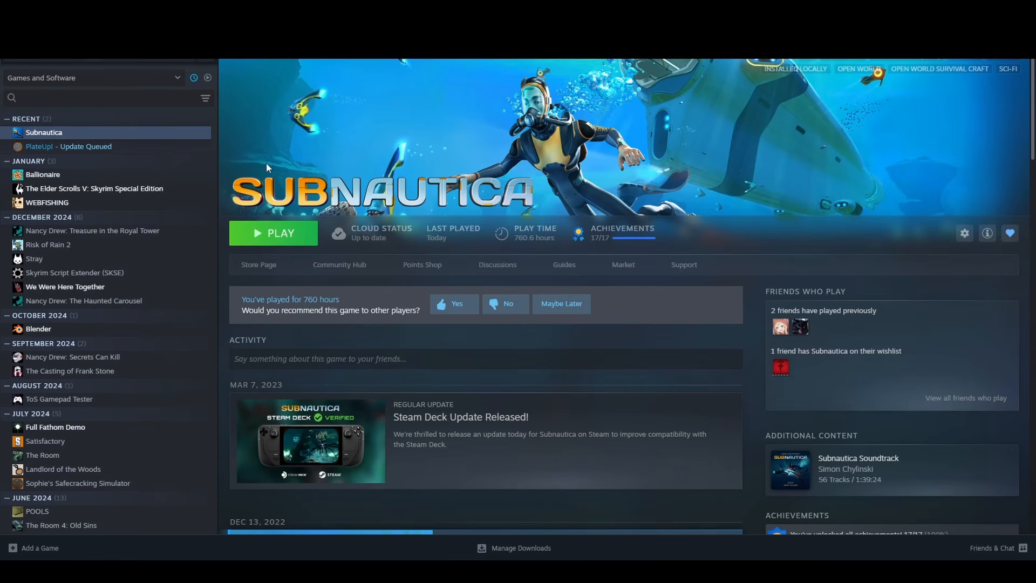
# - From the Steam library, browse Subnautica's local files and reveal the full path of its installation folder
pyautogui.rightClick(55, 136)
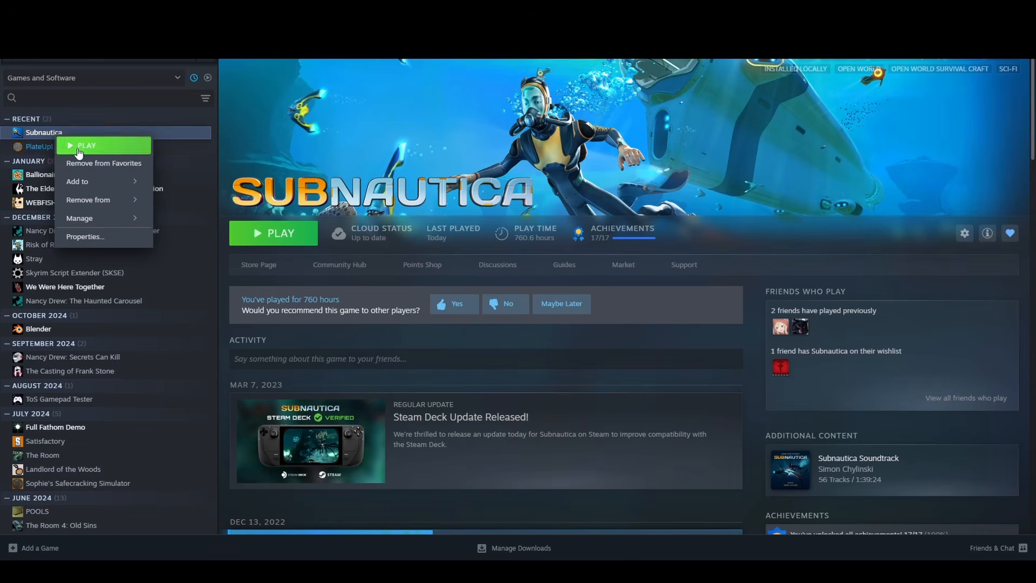
pyautogui.moveTo(98, 220)
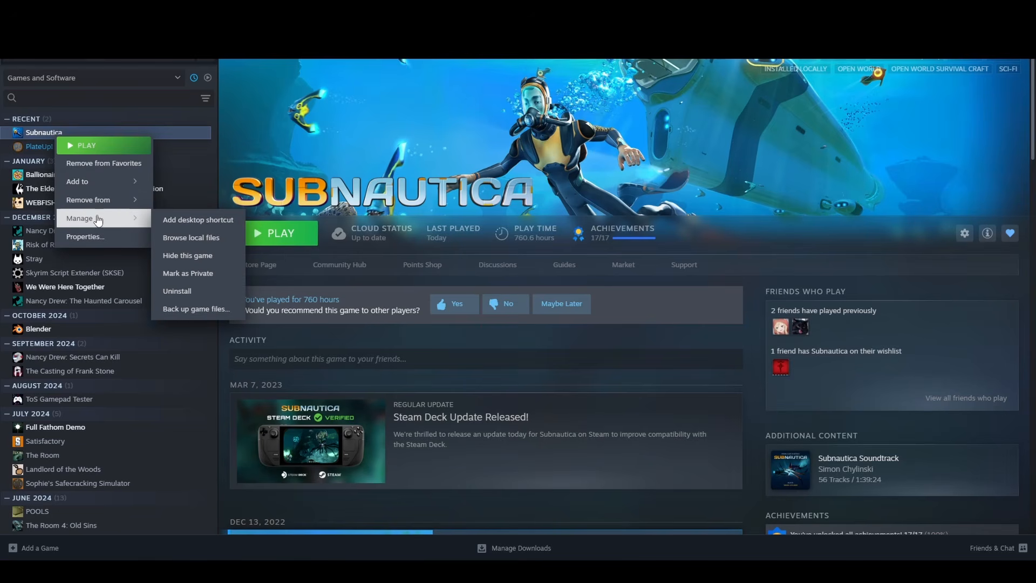
pyautogui.click(182, 236)
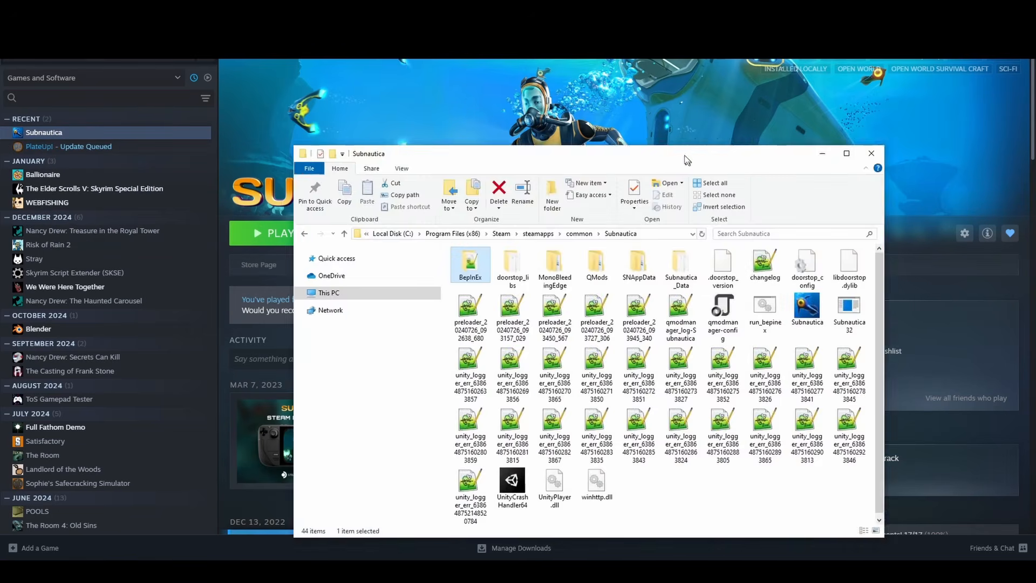
pyautogui.moveTo(686, 156); pyautogui.dragTo(551, 94)
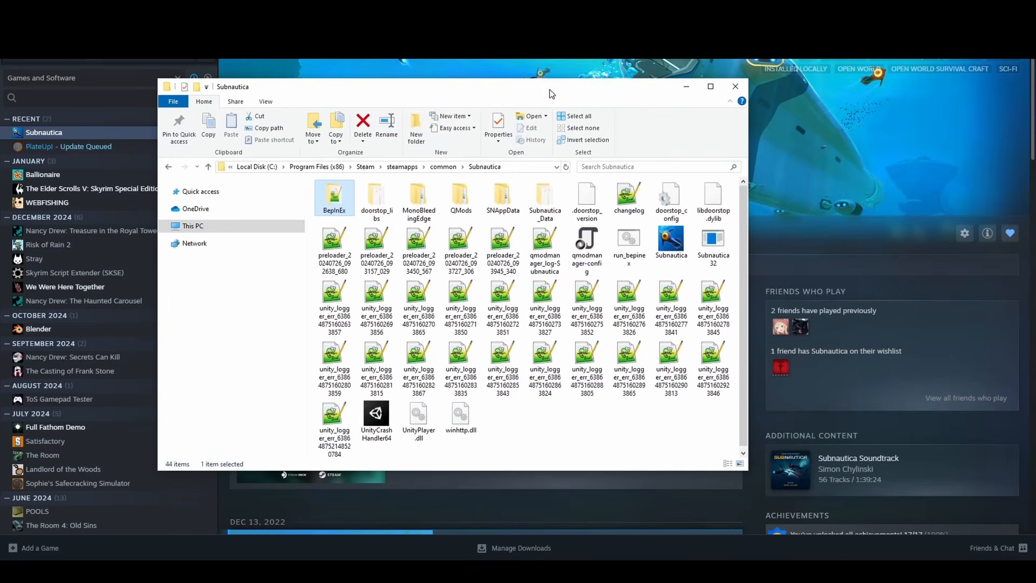
pyautogui.click(517, 167)
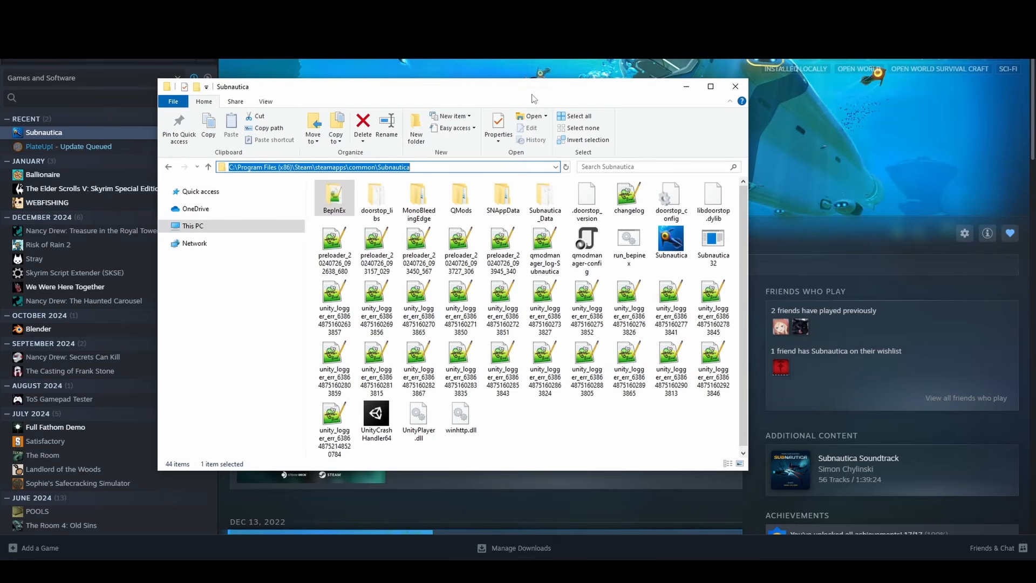
pyautogui.moveTo(532, 90); pyautogui.dragTo(389, 70)
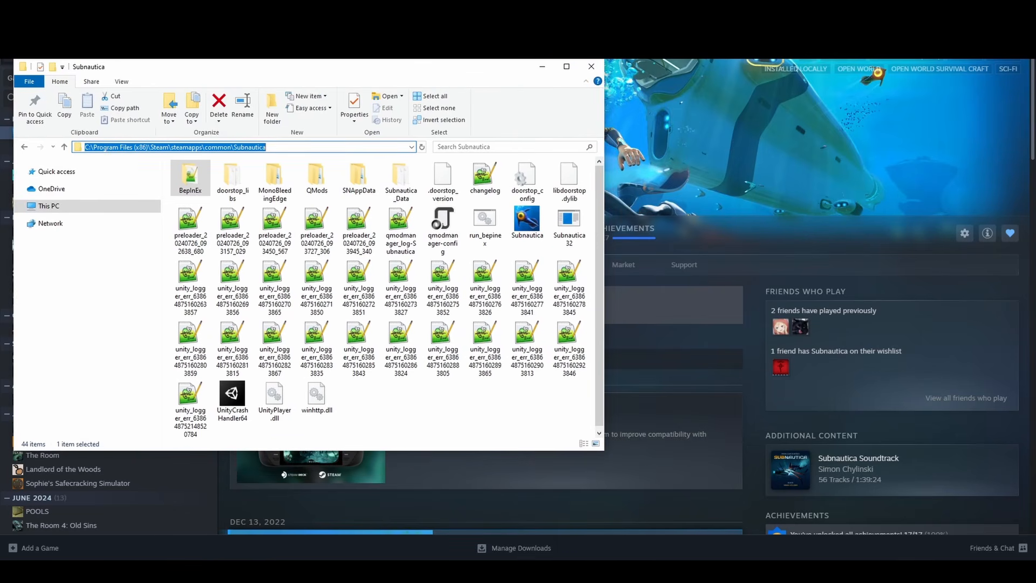
# - Bring up the New folder (2) window from Downloads and arrange it beside the Subnautica game folder
pyautogui.hotkey('alt', 'Tab')
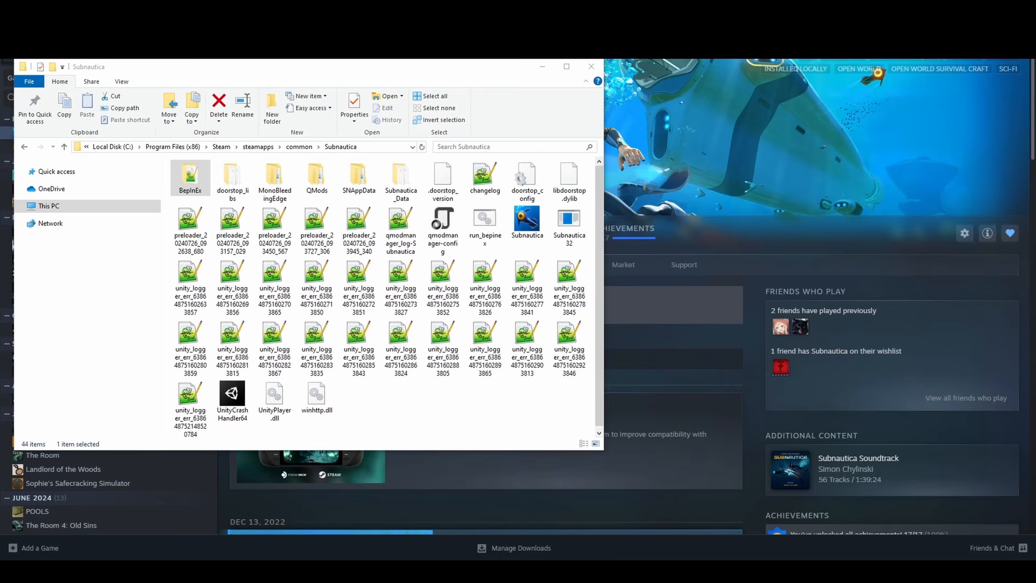
pyautogui.moveTo(1035, 110); pyautogui.dragTo(776, 85)
pyautogui.moveTo(516, 275); pyautogui.dragTo(603, 280)
pyautogui.moveTo(808, 89); pyautogui.dragTo(783, 67)
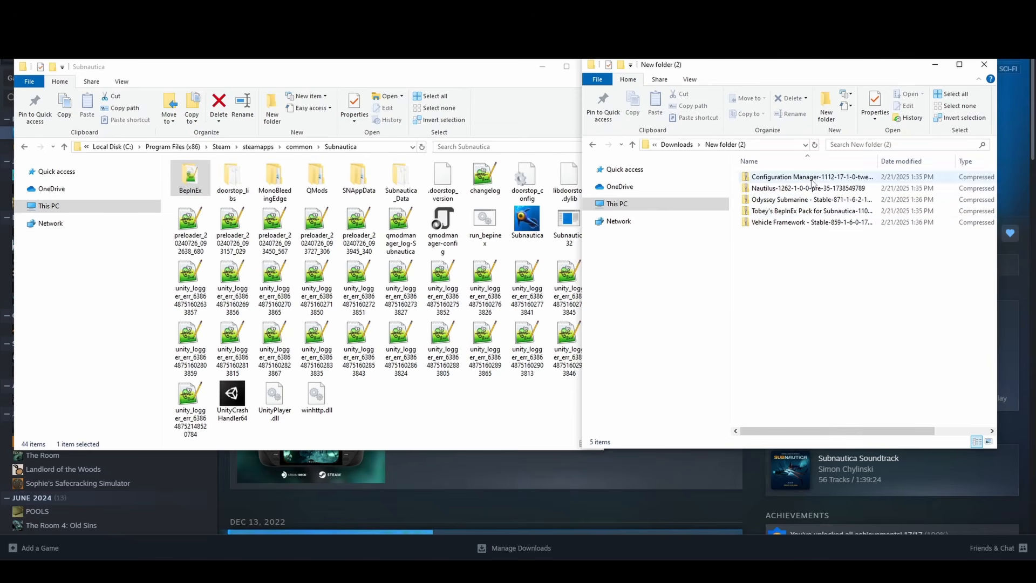
# - Extract the Tobey's BepInEx Pack for Subnautica archive with 7-Zip into a folder of its own name
pyautogui.click(774, 212)
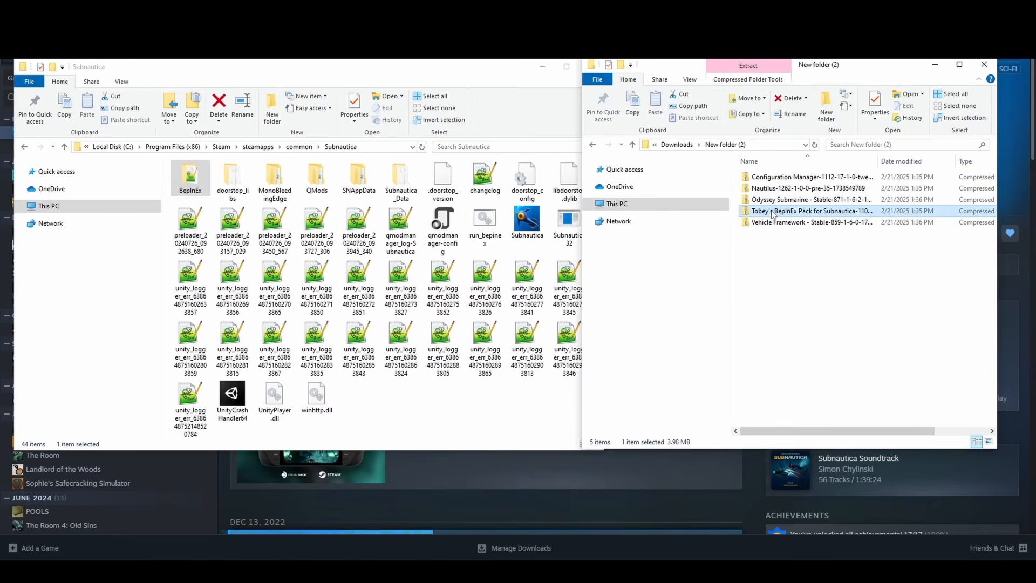
pyautogui.rightClick(774, 212)
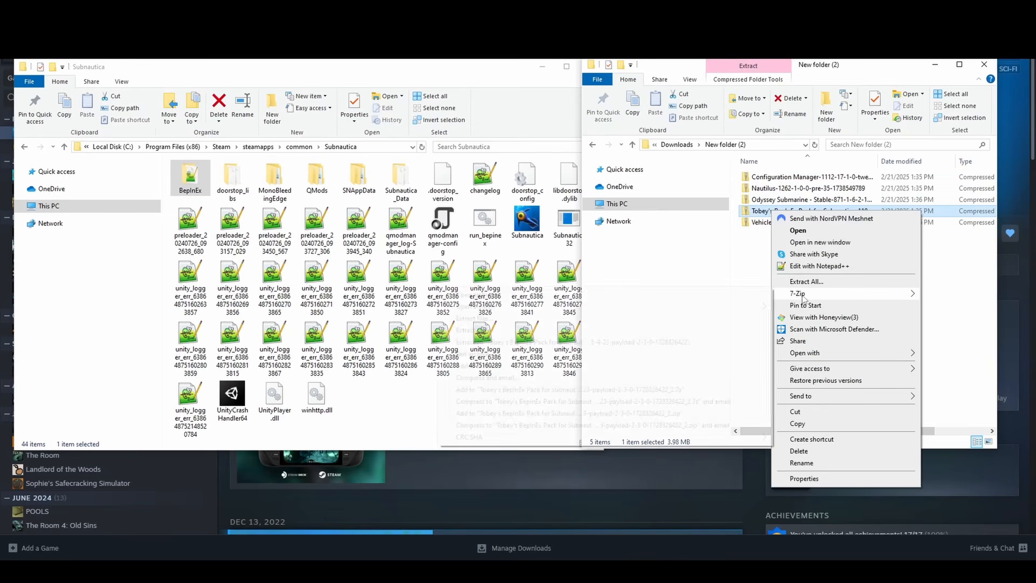
pyautogui.moveTo(757, 300)
pyautogui.click(573, 344)
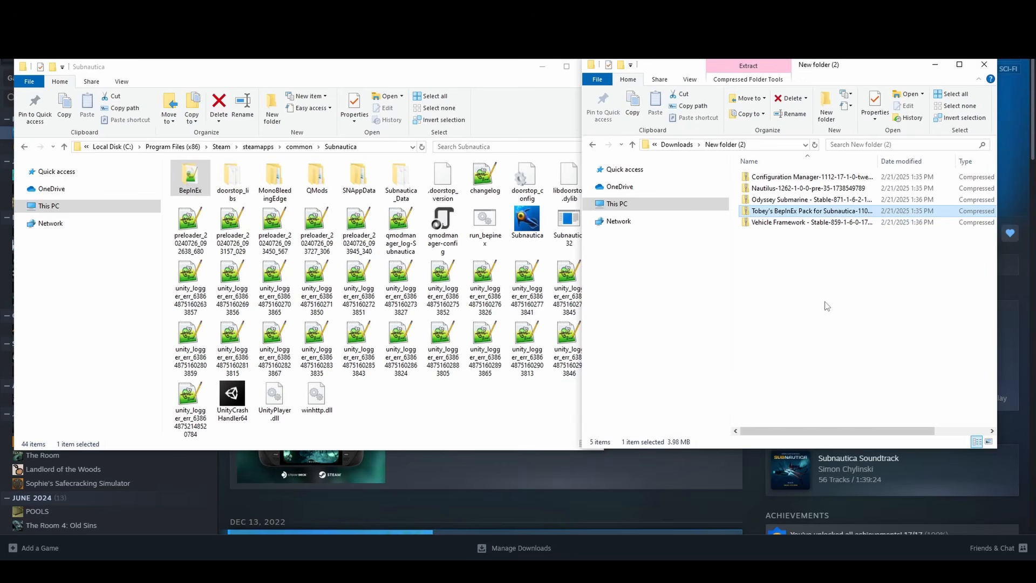
# - Move all contents of the extracted BepInEx pack folder into the Subnautica game folder, replacing the files with the same names
pyautogui.doubleClick(779, 178)
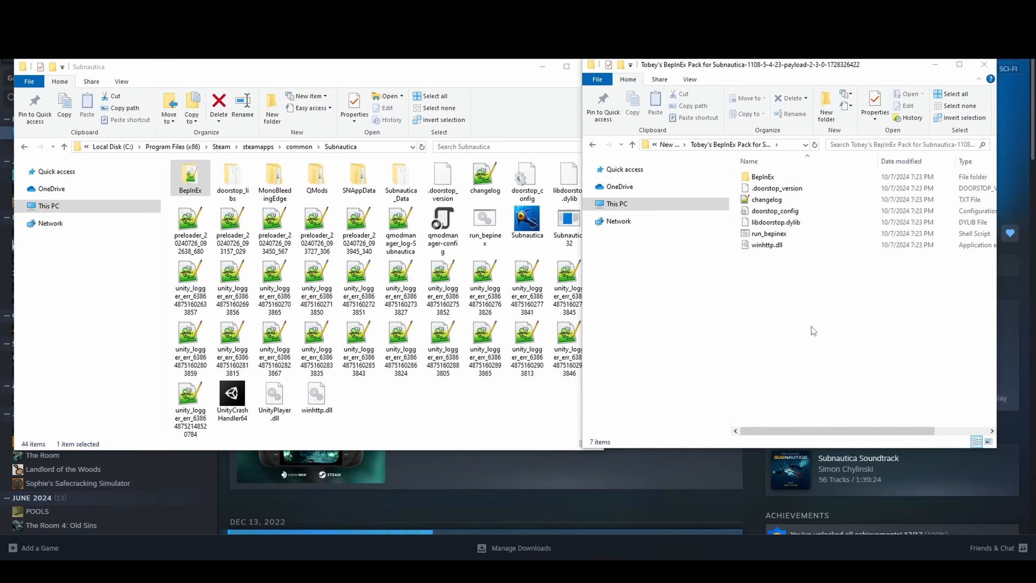
pyautogui.moveTo(813, 330)
pyautogui.mouseDown()
pyautogui.moveTo(747, 239)
pyautogui.moveTo(745, 172)
pyautogui.moveTo(501, 443)
pyautogui.moveTo(450, 400)
pyautogui.mouseUp()
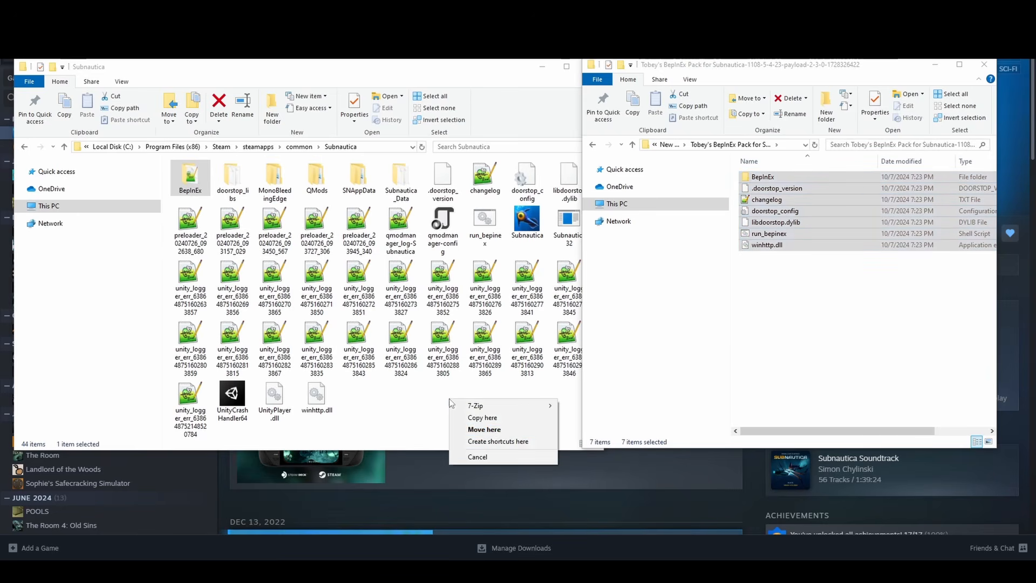
pyautogui.click(500, 430)
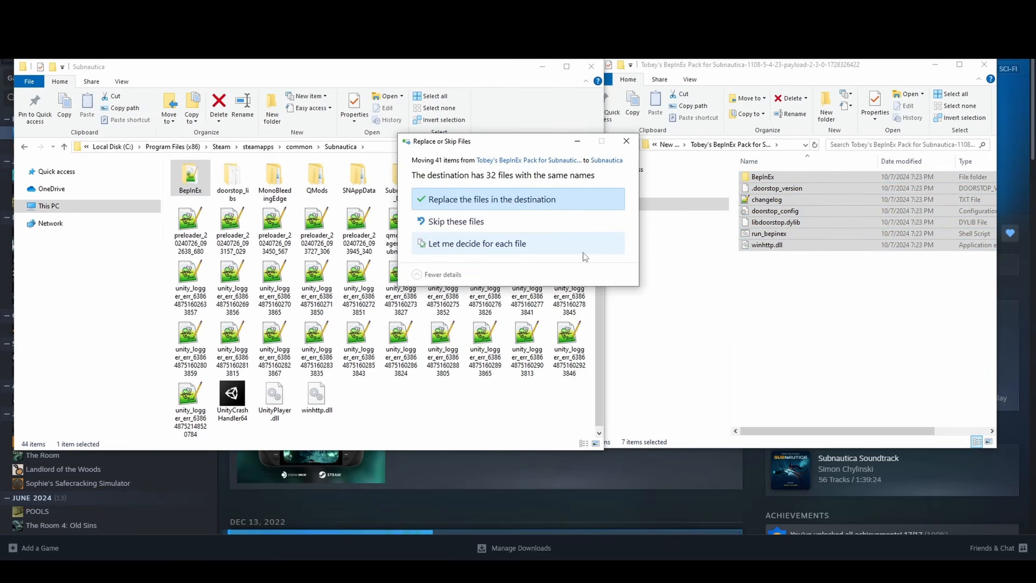
pyautogui.click(517, 207)
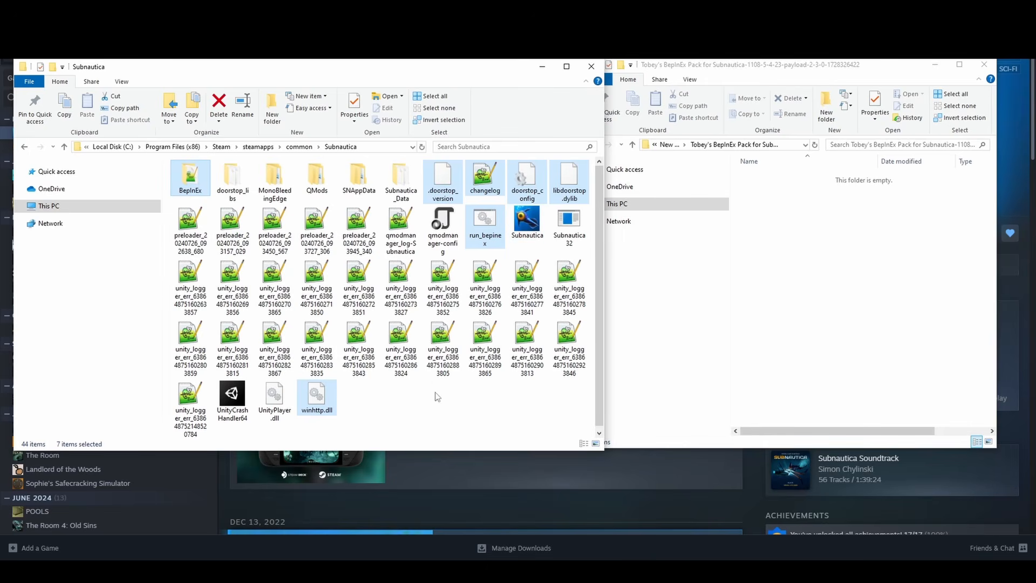
# - Open the Nautilus archive in New folder (2) and the BepInEx\plugins folder inside the Subnautica game folder
pyautogui.click(802, 278)
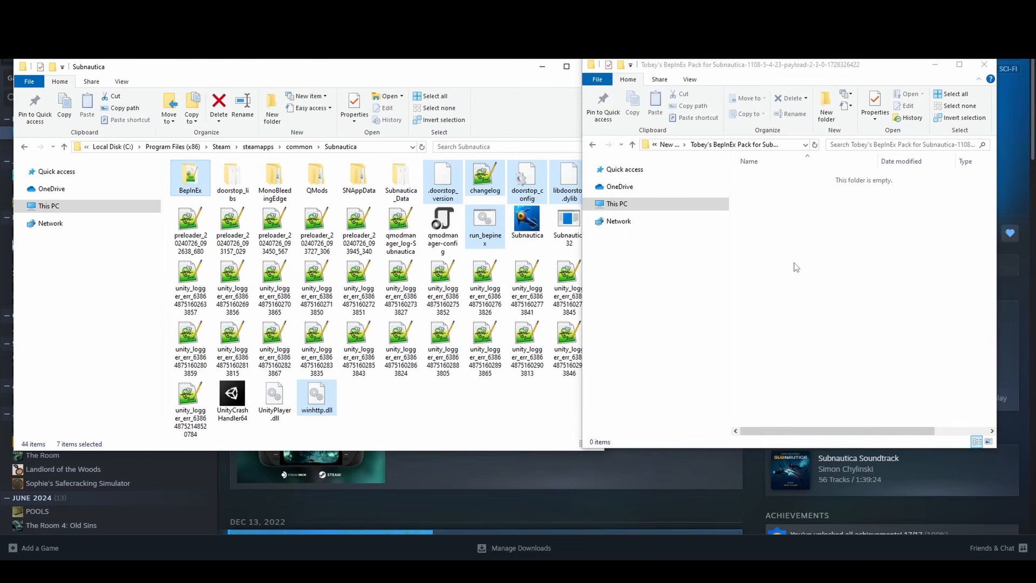
pyautogui.click(592, 147)
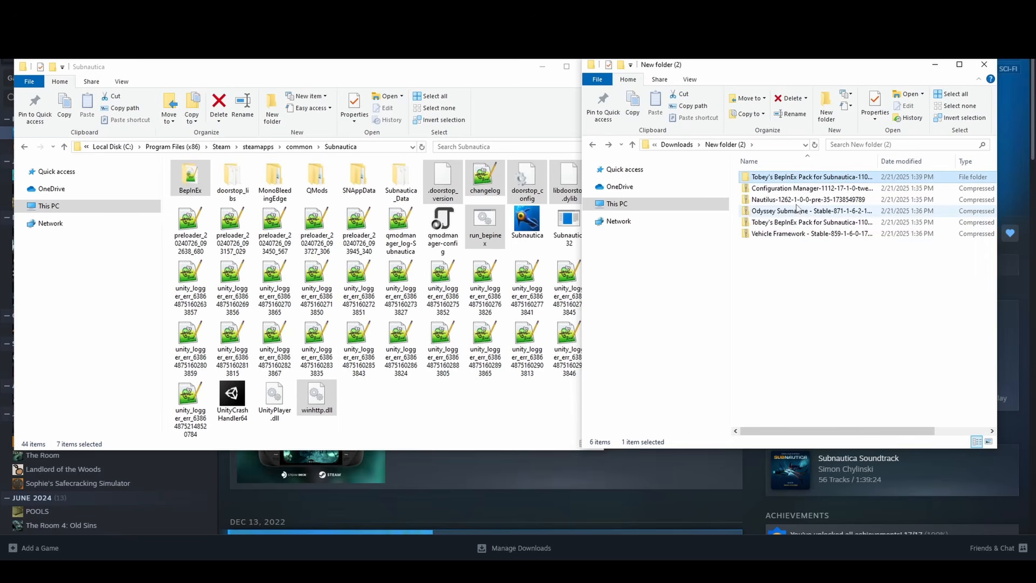
pyautogui.doubleClick(799, 199)
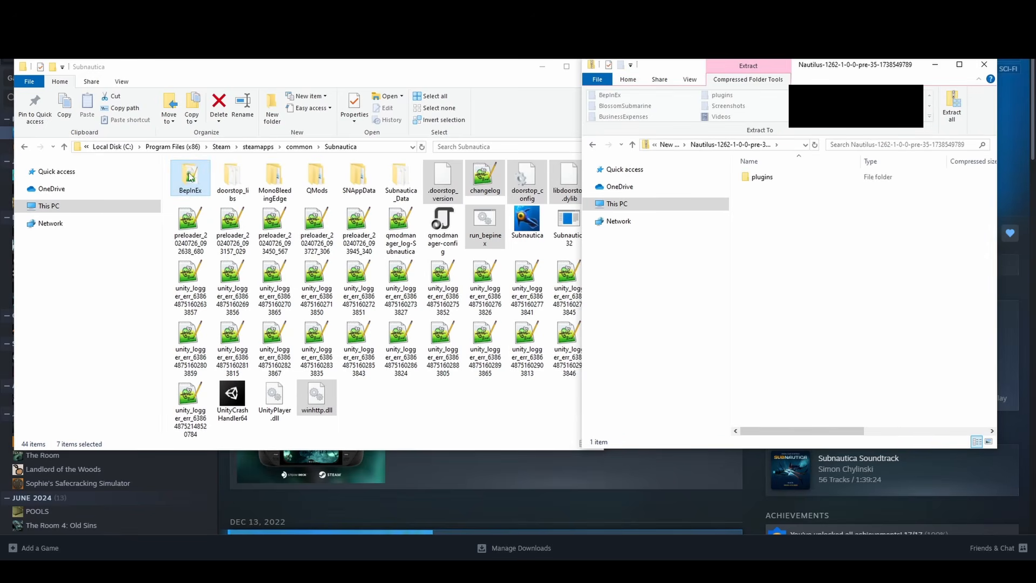
pyautogui.doubleClick(190, 179)
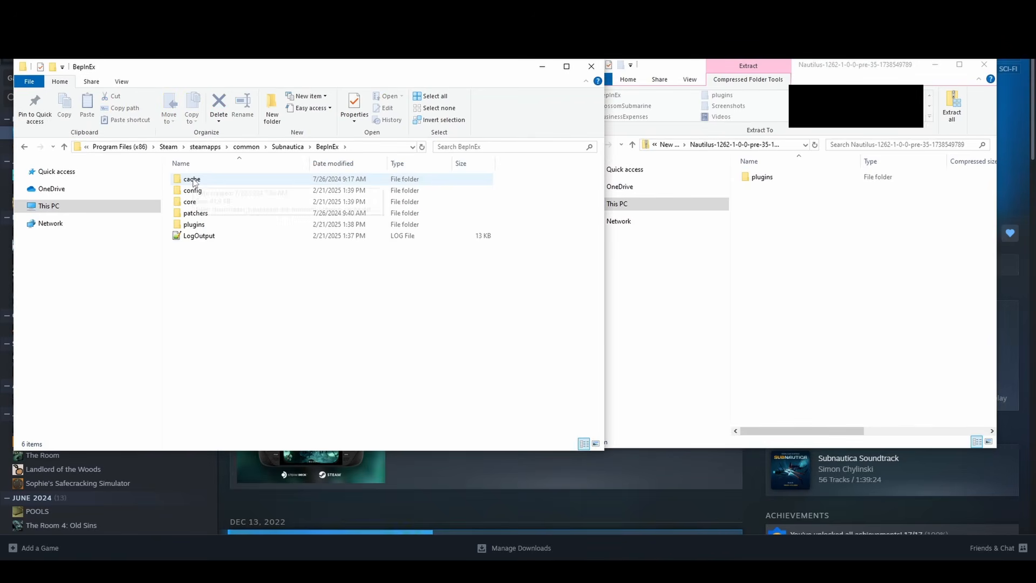
pyautogui.doubleClick(230, 224)
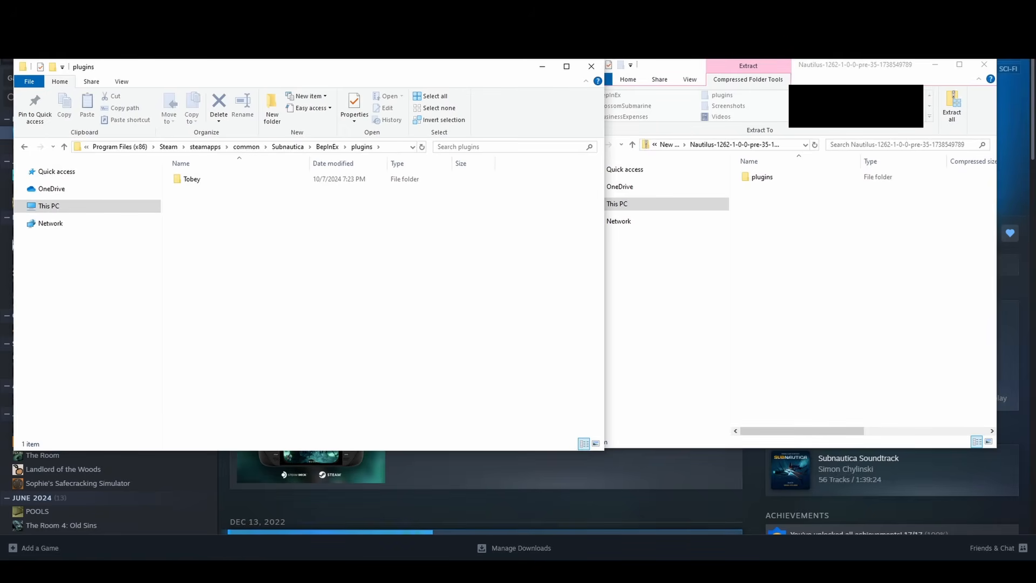
# - Move the Nautilus folder from the archive's plugins folder into the game's BepInEx\plugins folder
pyautogui.click(848, 245)
pyautogui.click(775, 178)
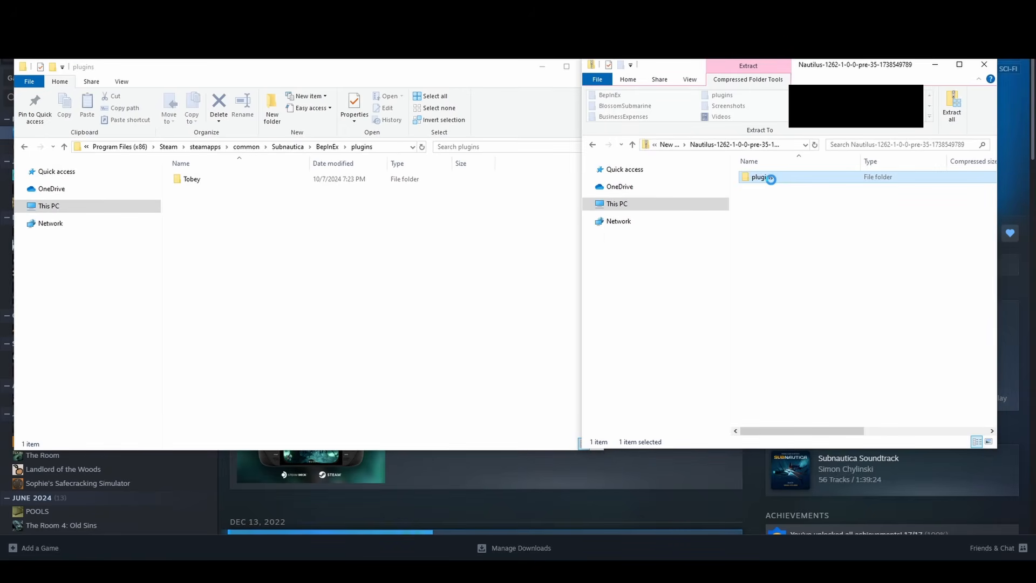
pyautogui.doubleClick(775, 178)
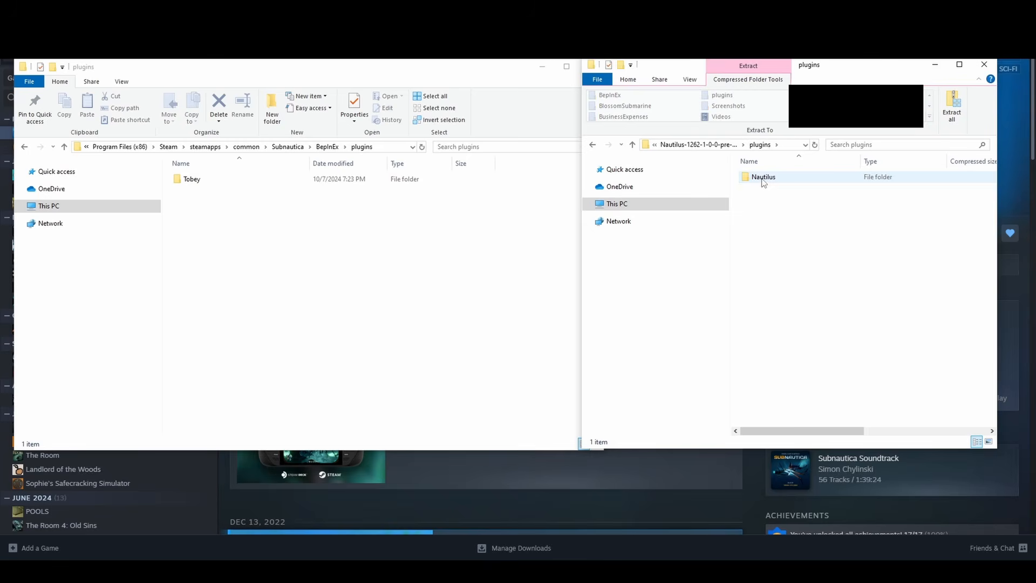
pyautogui.moveTo(763, 182); pyautogui.dragTo(388, 265)
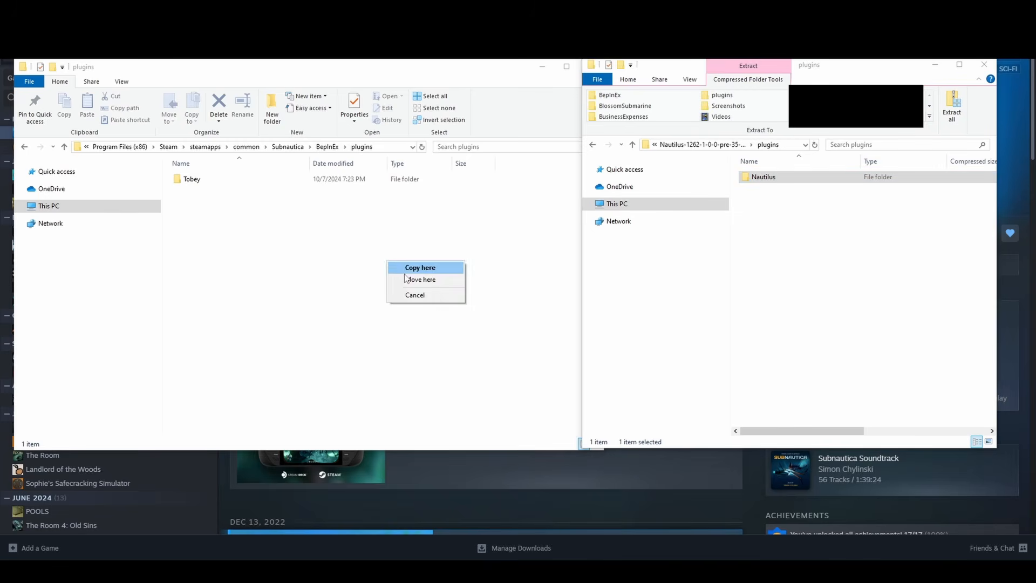
pyautogui.click(405, 280)
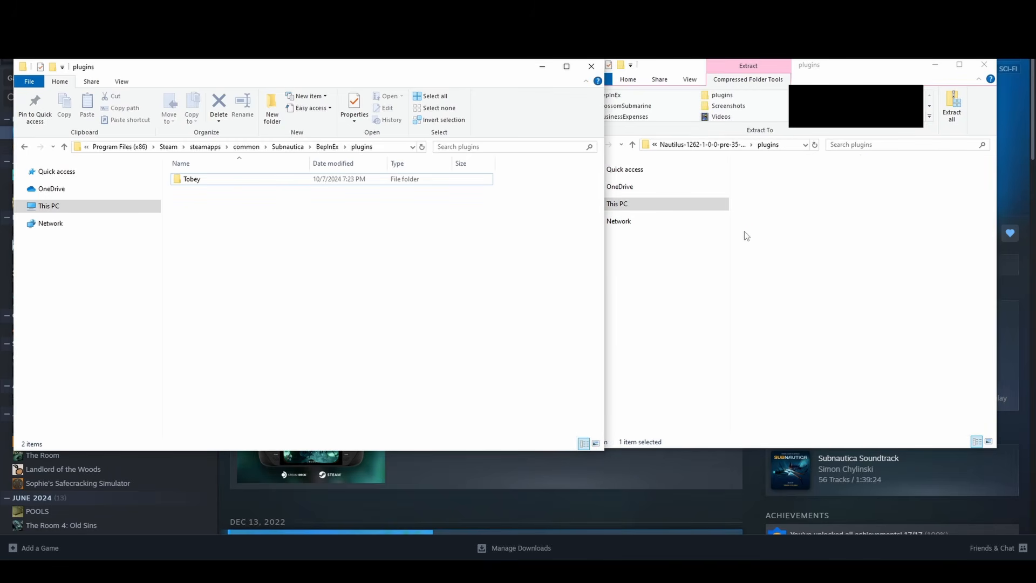
# - Move both Configuration Manager files from the archive's plugins folder into the game's BepInEx\plugins folder, and return to New folder (2)
pyautogui.click(687, 146)
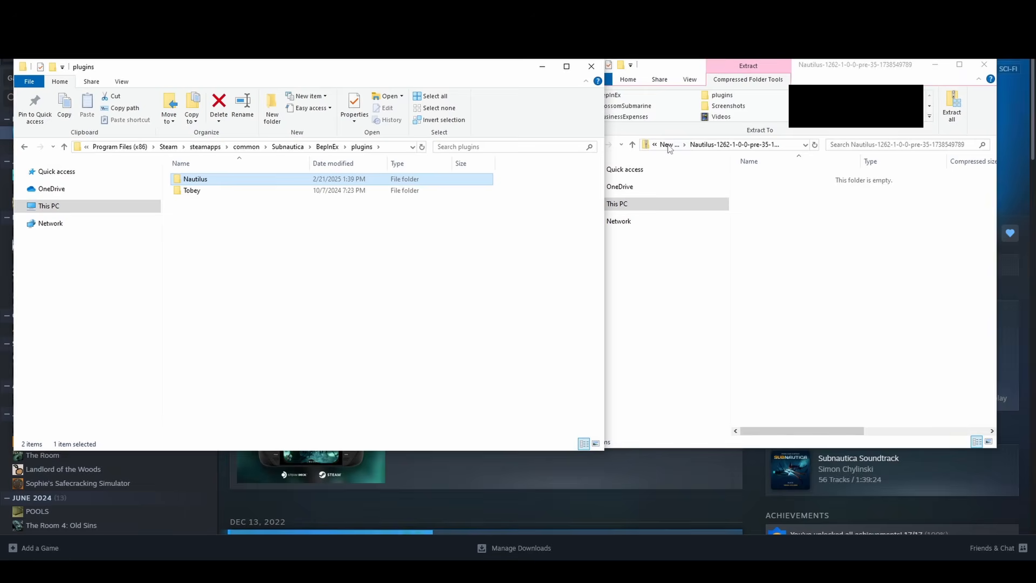
pyautogui.click(668, 146)
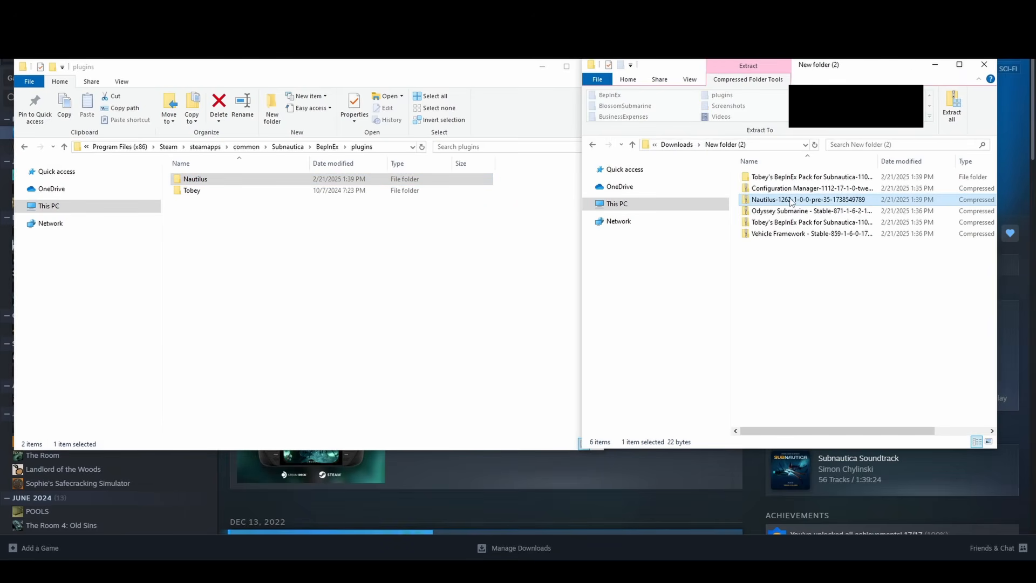
pyautogui.click(789, 188)
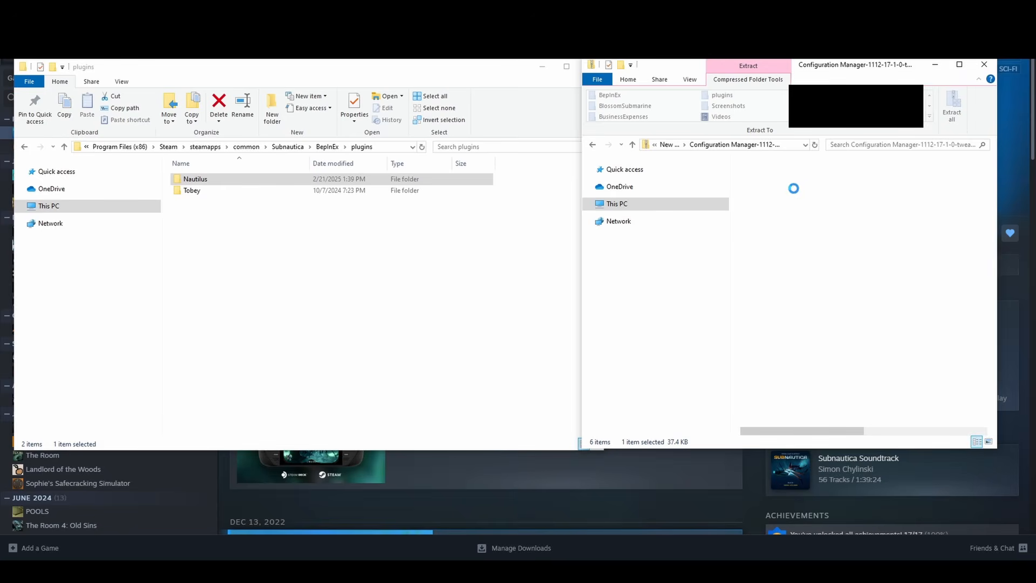
pyautogui.click(780, 180)
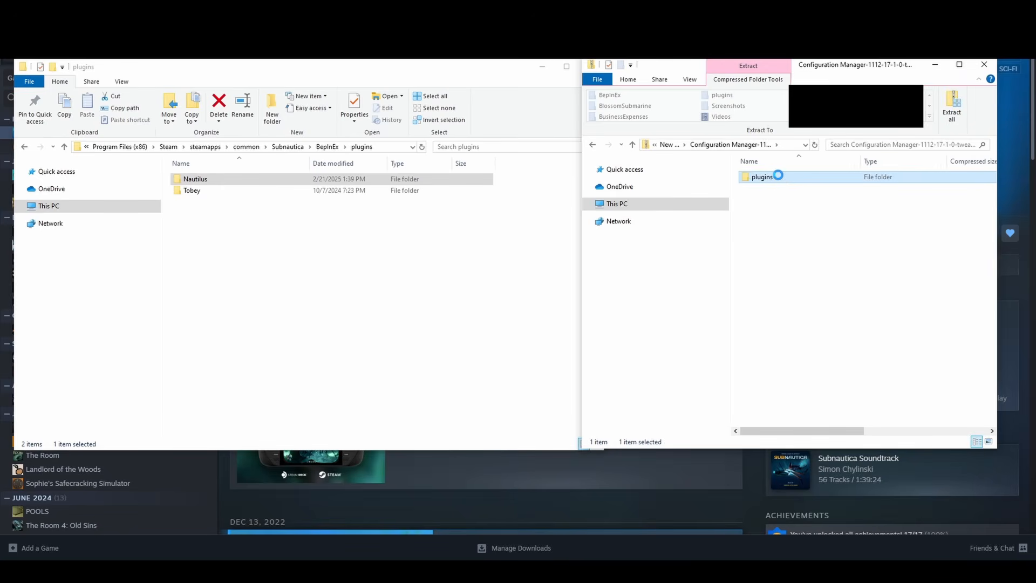
pyautogui.doubleClick(778, 176)
pyautogui.moveTo(795, 232); pyautogui.dragTo(313, 326)
pyautogui.click(348, 344)
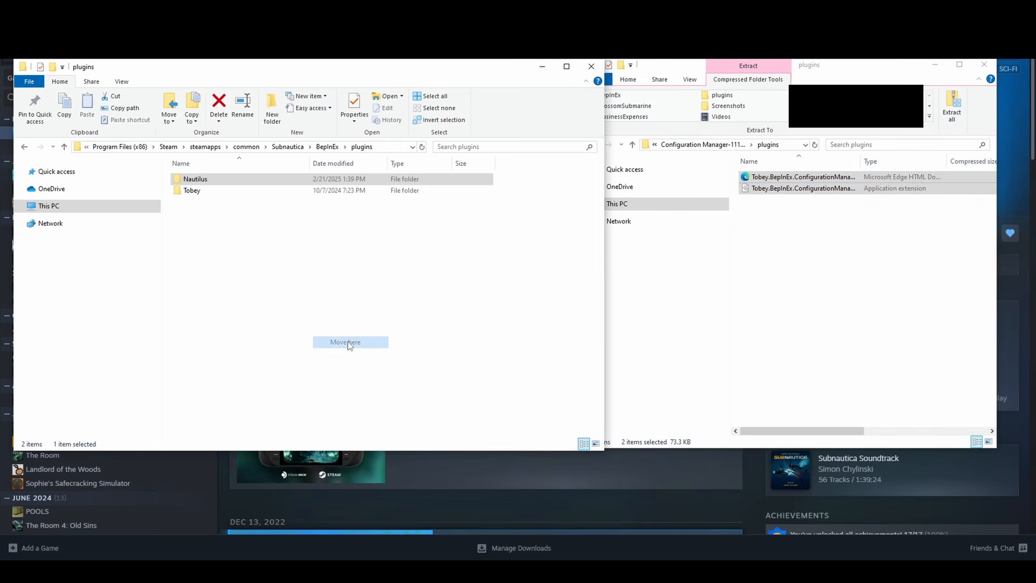
pyautogui.click(699, 145)
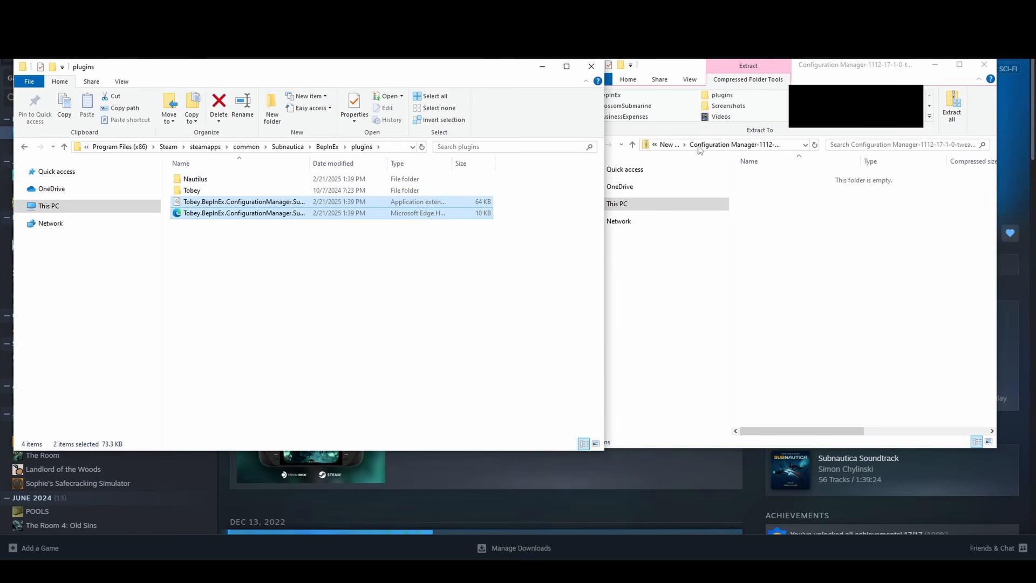
pyautogui.click(669, 144)
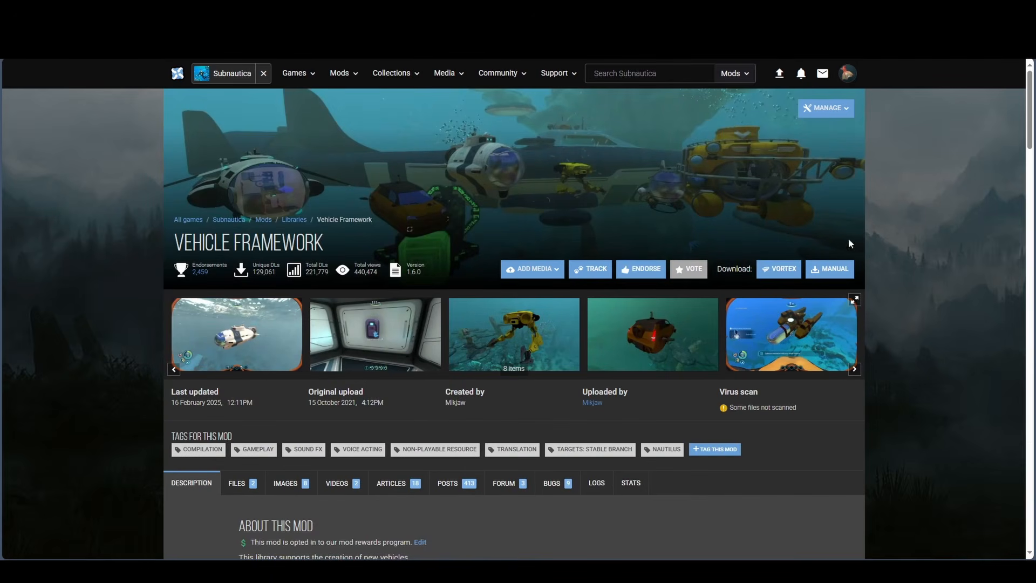
# - Open the Vehicle Framework file downloads on Nexus Mods and check Subnautica's beta participation options in Steam
pyautogui.click(845, 269)
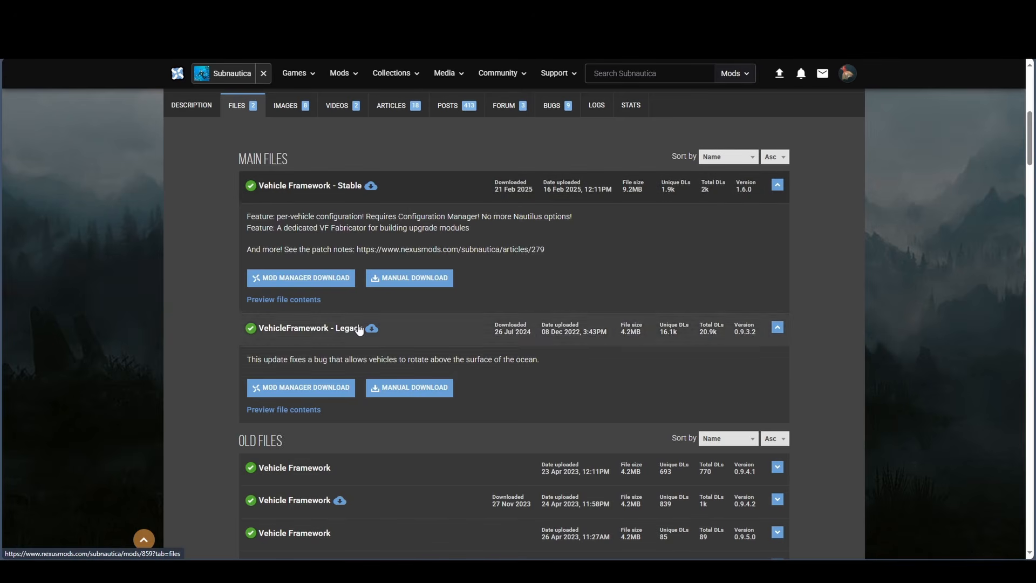
pyautogui.click(443, 571)
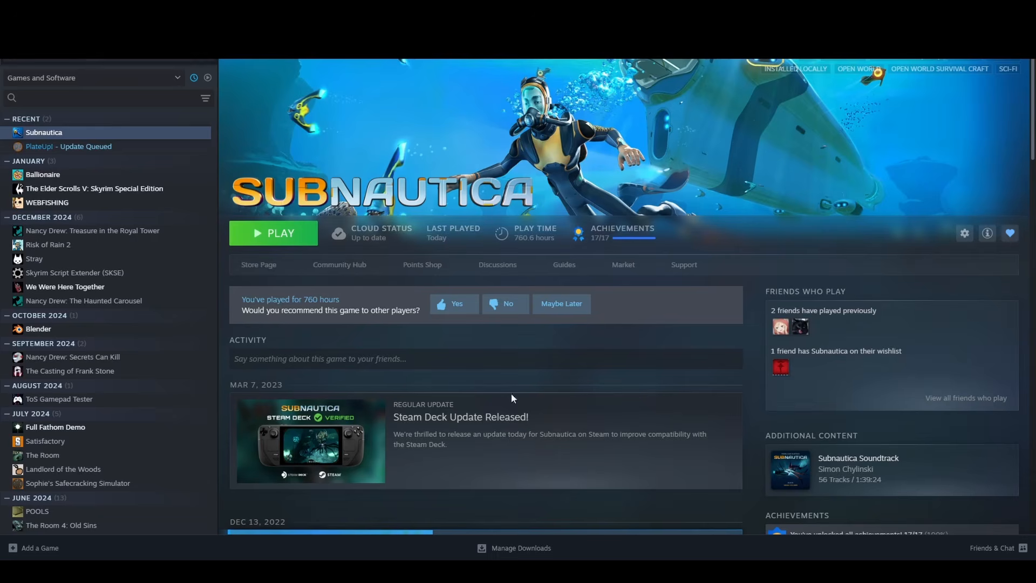
pyautogui.rightClick(62, 136)
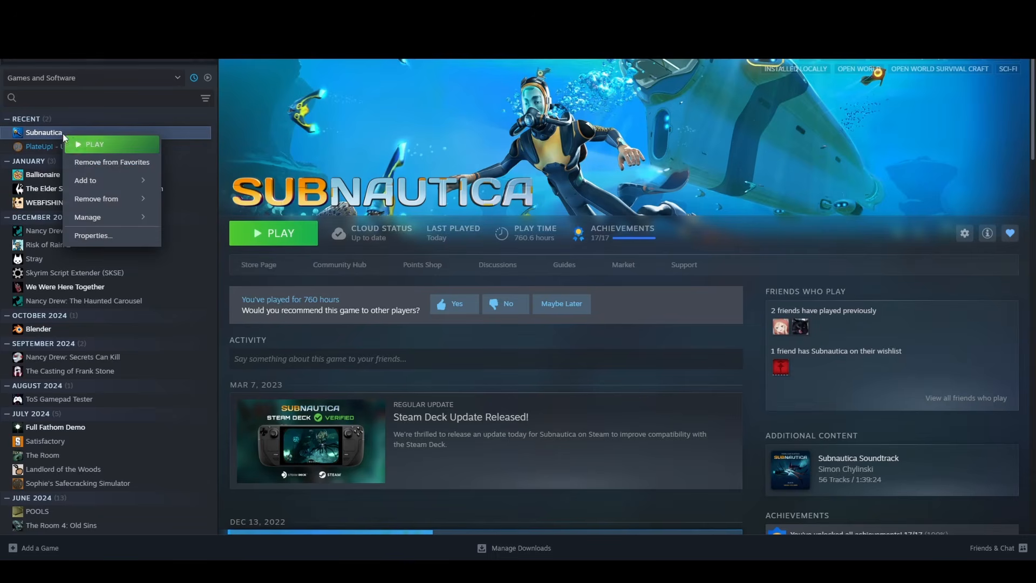
pyautogui.click(118, 239)
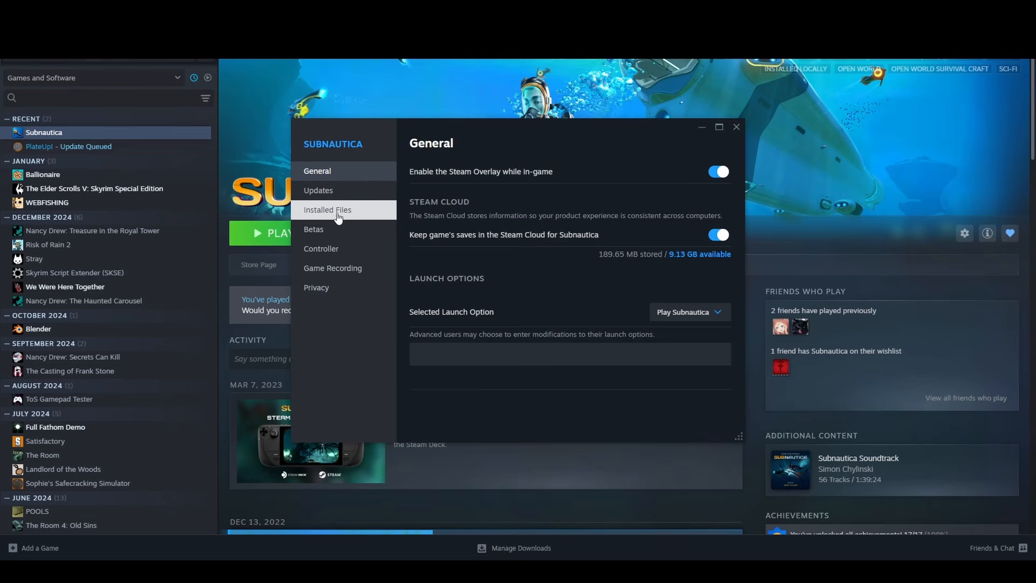
pyautogui.click(338, 234)
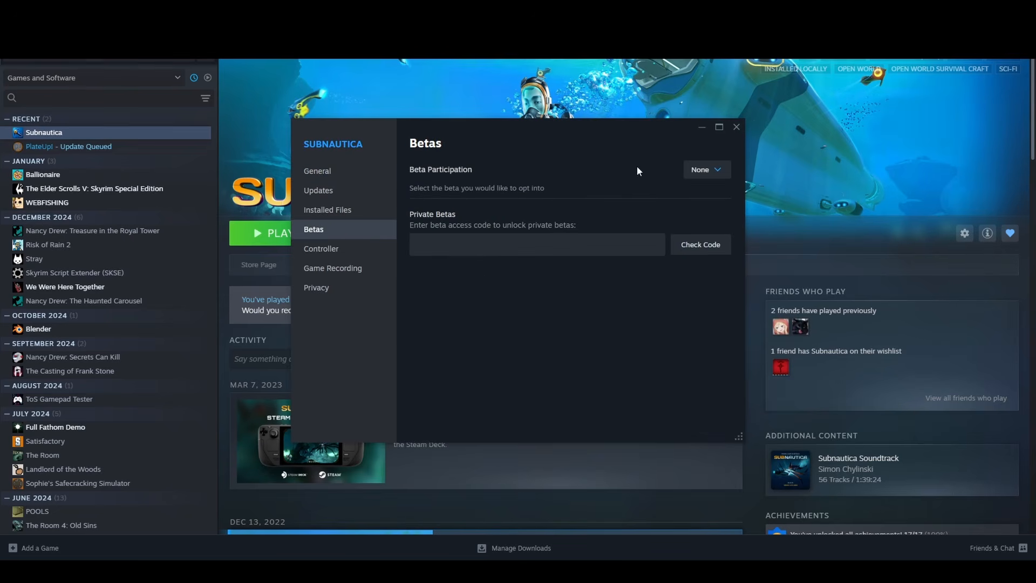
pyautogui.click(707, 170)
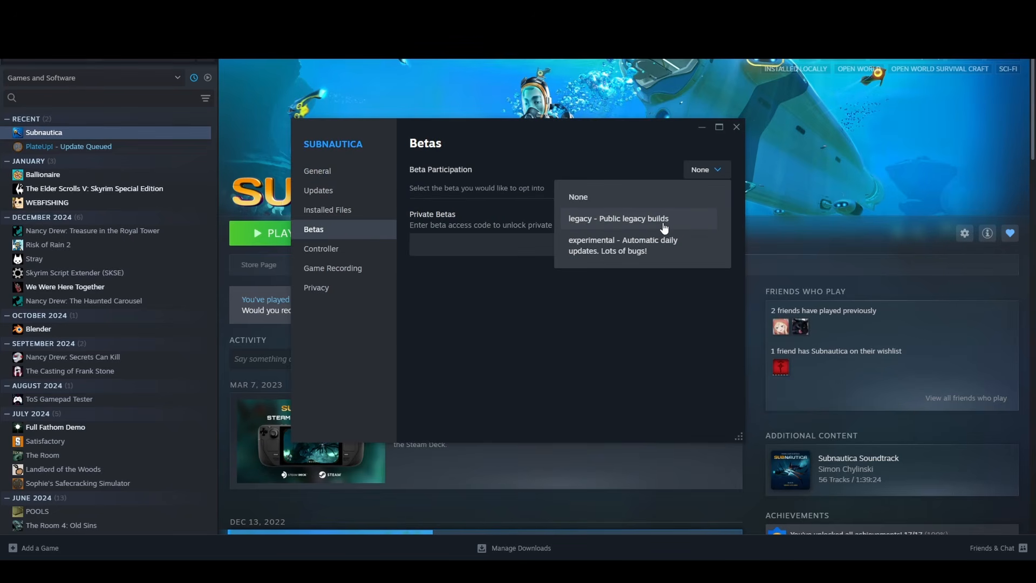
pyautogui.click(737, 130)
pyautogui.click(736, 129)
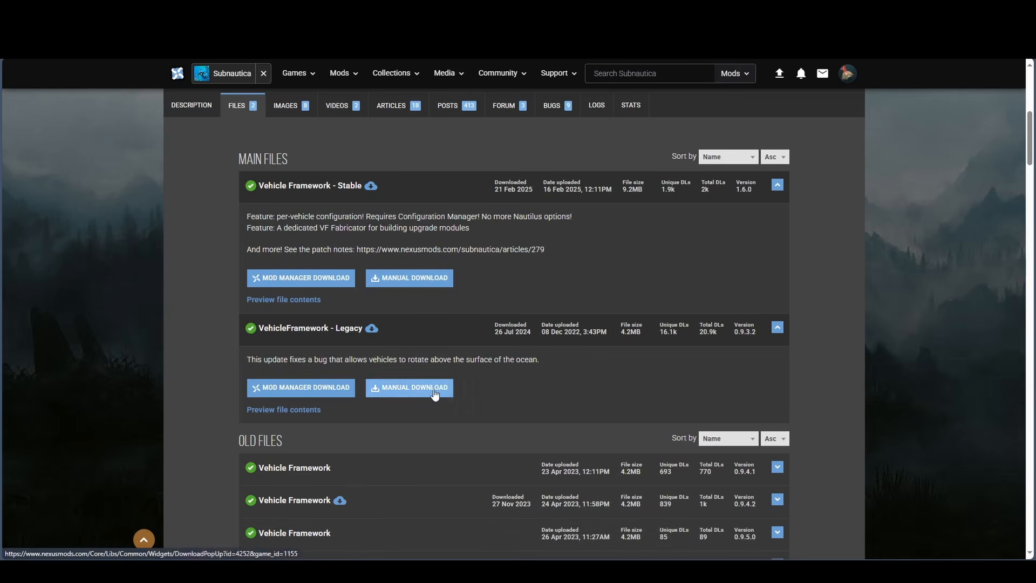
# - Start manual downloads of the main files Vehicle Framework - Stable and Odyssey Submarine - Stable from Nexus Mods
pyautogui.click(427, 277)
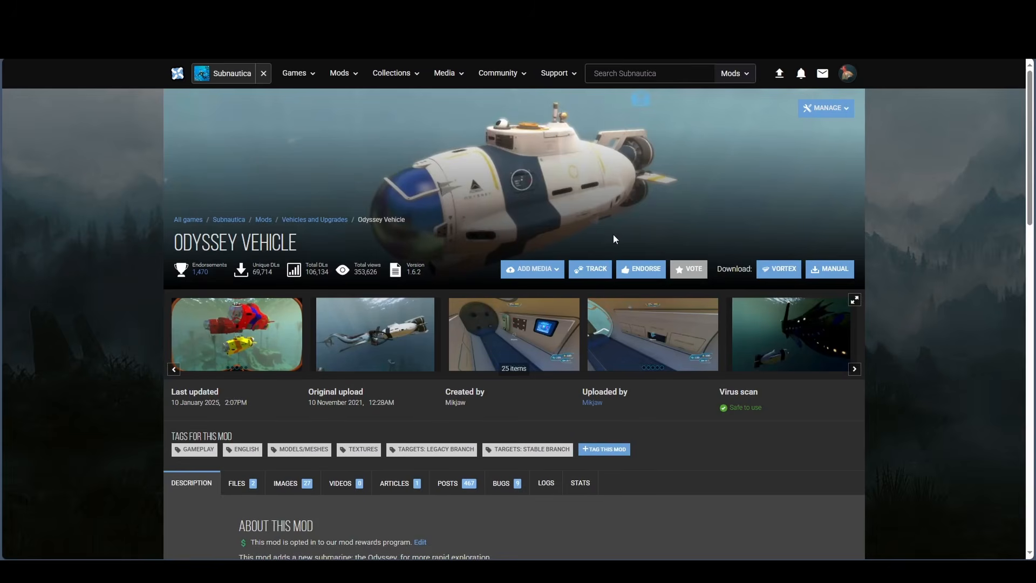
pyautogui.click(818, 270)
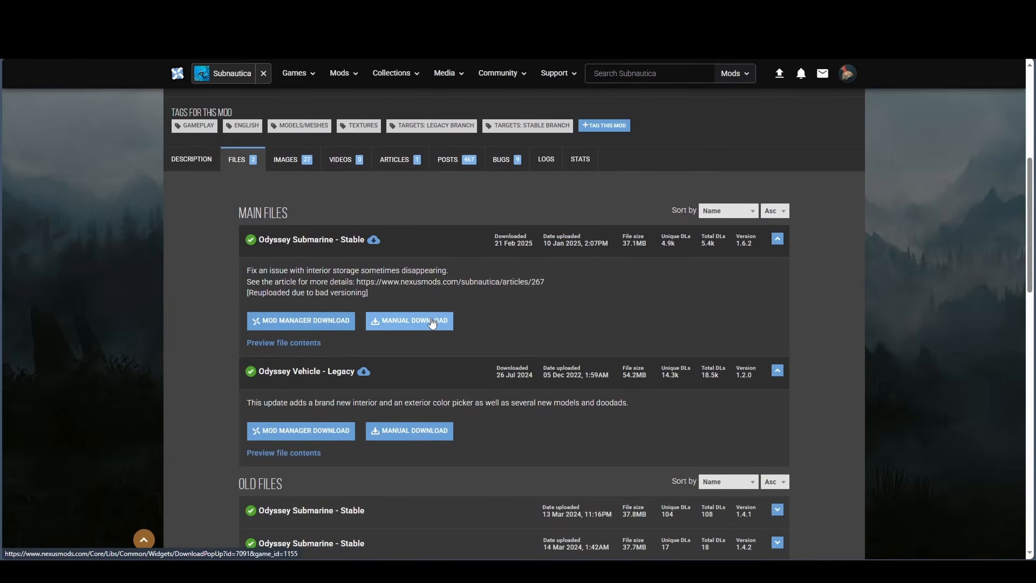
pyautogui.click(432, 323)
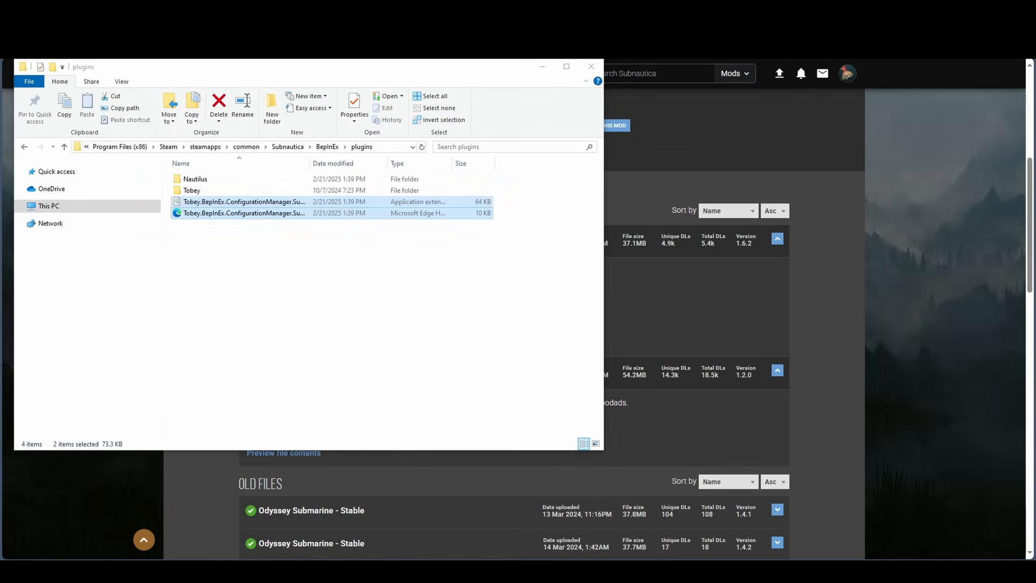
# - Move the VehicleFramework folder from the Vehicle Framework - Stable archive into the game's BepInEx\plugins folder, and return to New folder (2)
pyautogui.hotkey('alt', 'Tab')
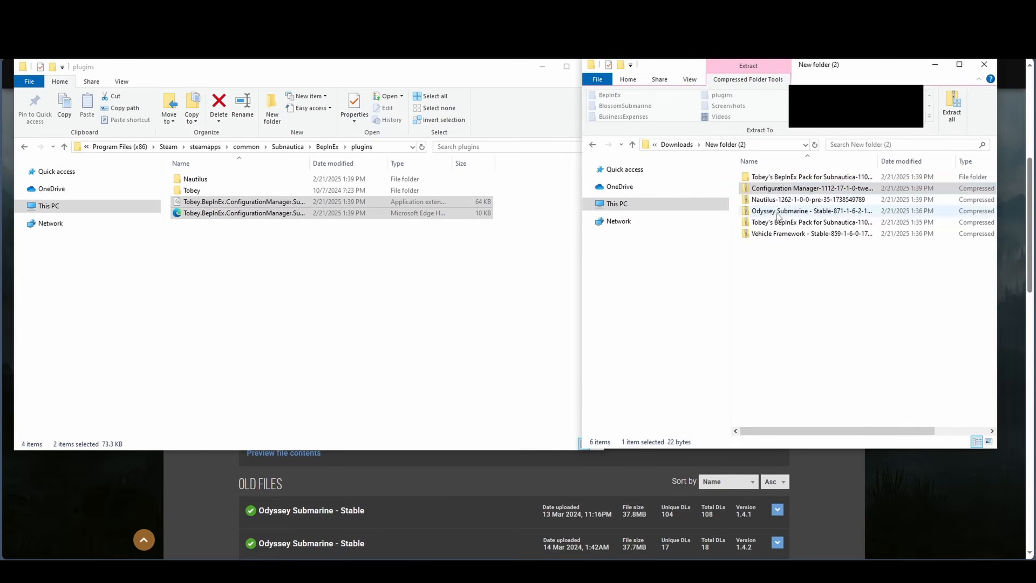
pyautogui.click(770, 233)
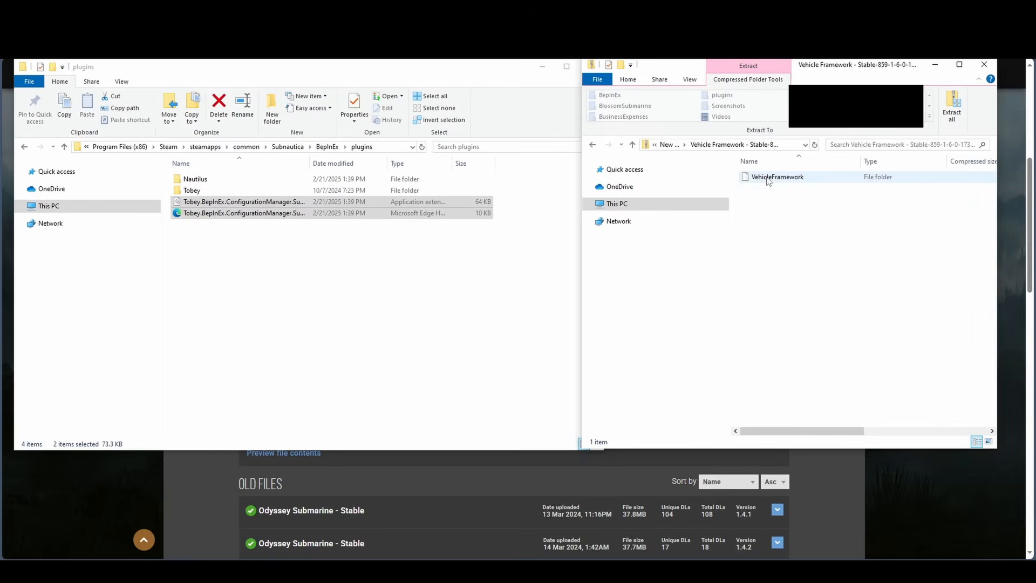
pyautogui.moveTo(768, 181); pyautogui.dragTo(404, 293)
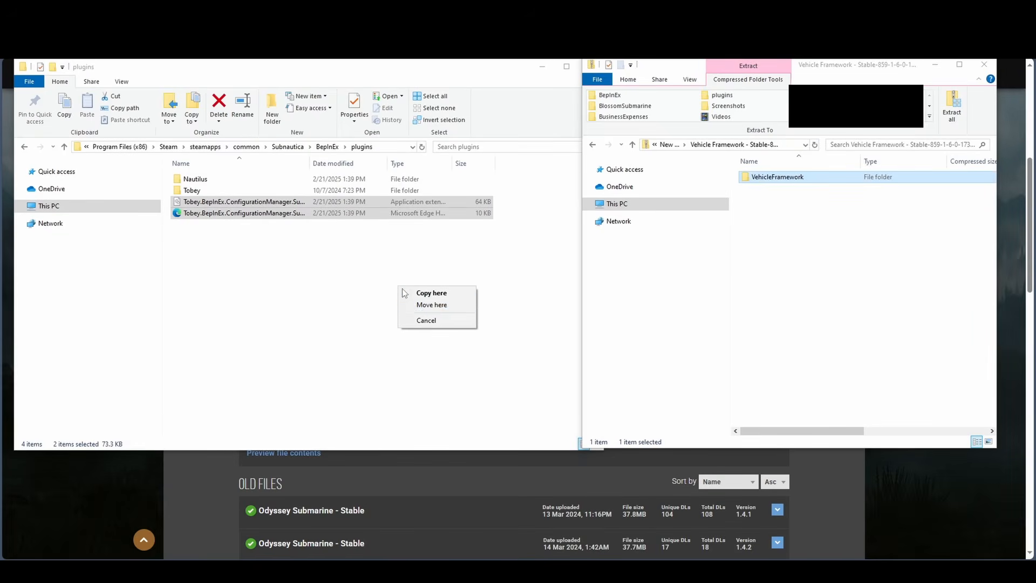
pyautogui.click(432, 305)
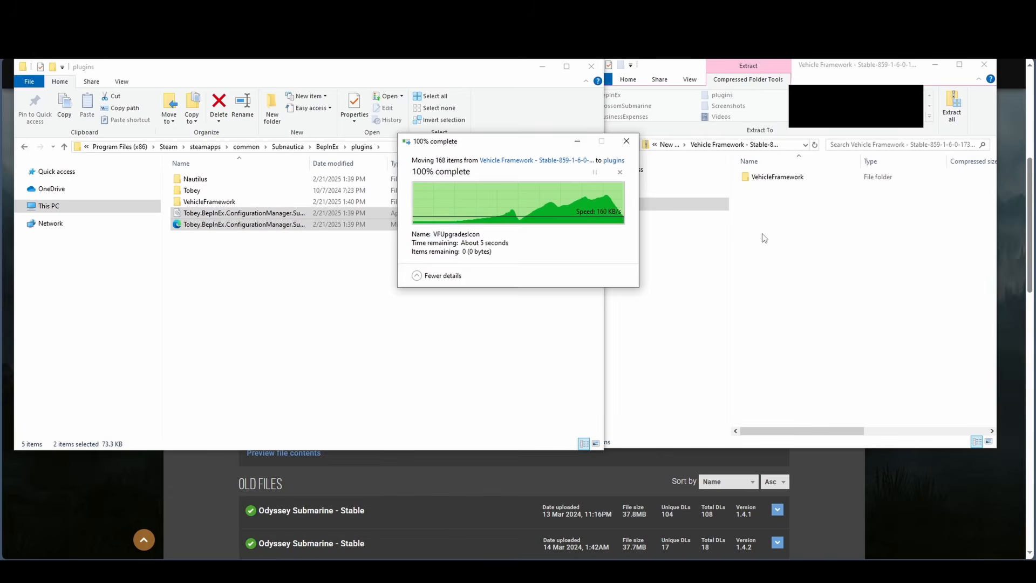
pyautogui.click(667, 146)
pyautogui.click(668, 147)
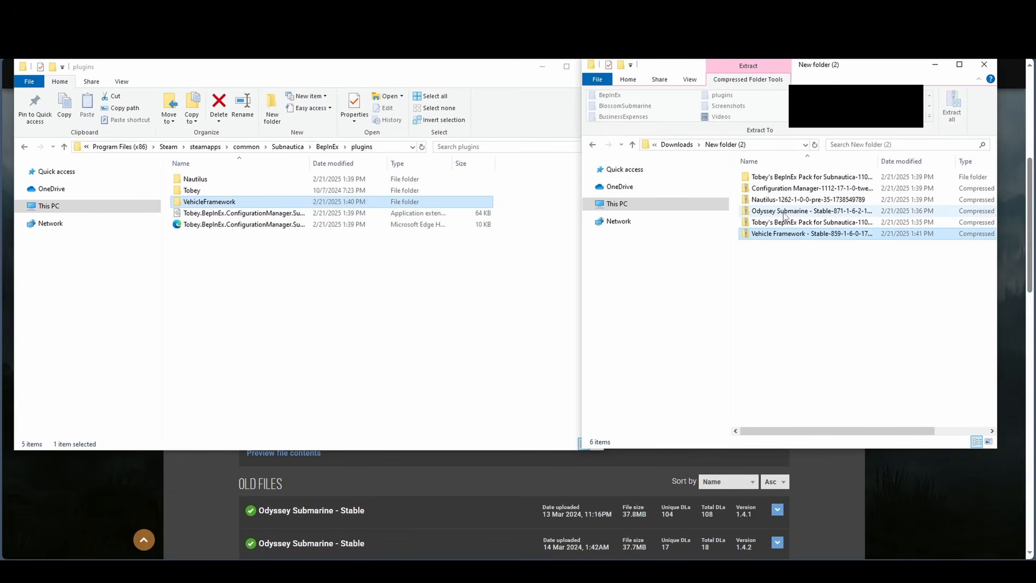
# - Extract the Odyssey Submarine - Stable archive with 7-Zip into a folder of its own name
pyautogui.rightClick(778, 211)
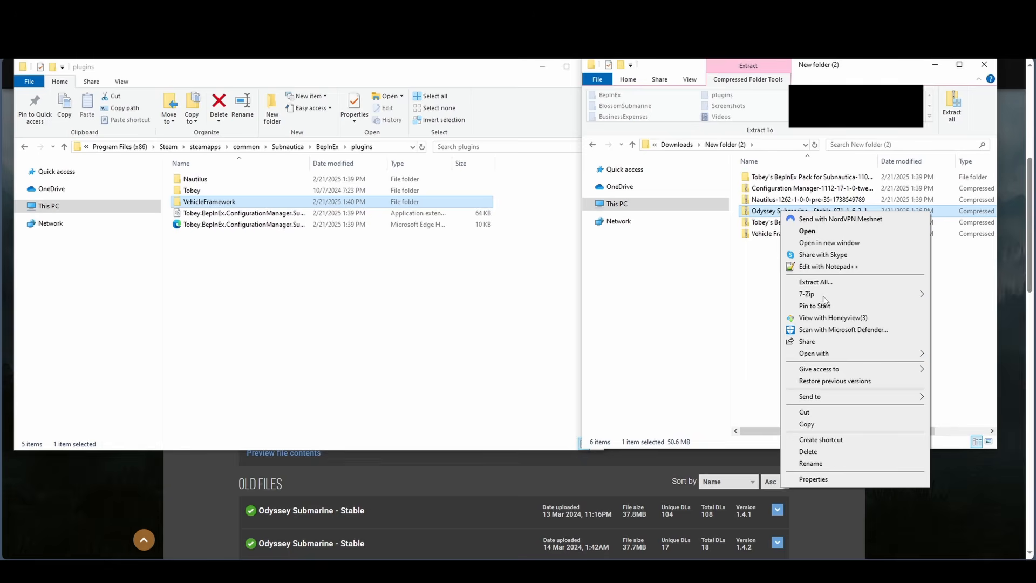
pyautogui.moveTo(824, 300)
pyautogui.click(645, 343)
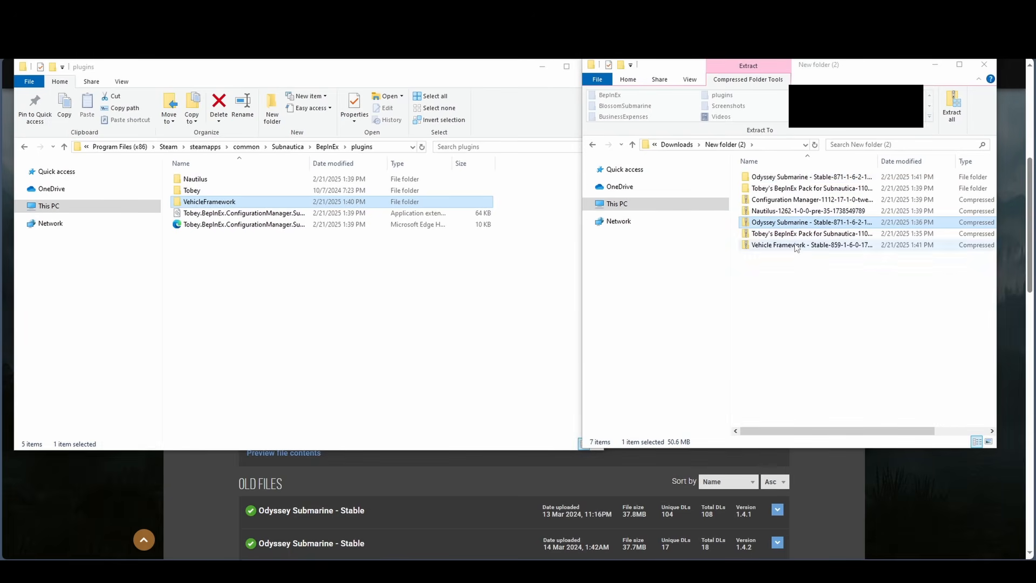
# - Move the OdysseyVehicle folder from the extracted Odyssey Submarine folder into the game's BepInEx\plugins folder, and return to New folder (2)
pyautogui.click(791, 178)
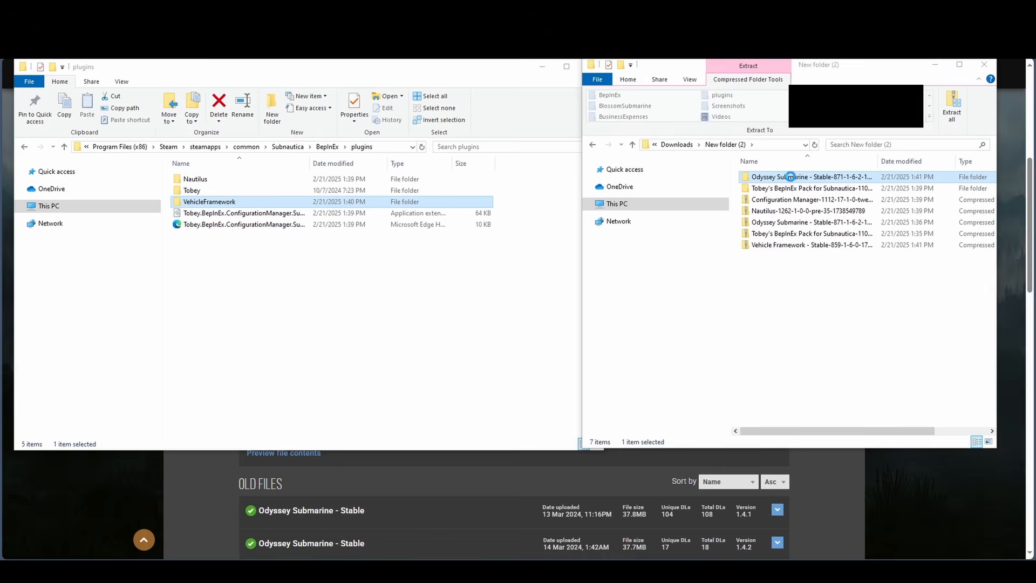
pyautogui.doubleClick(792, 177)
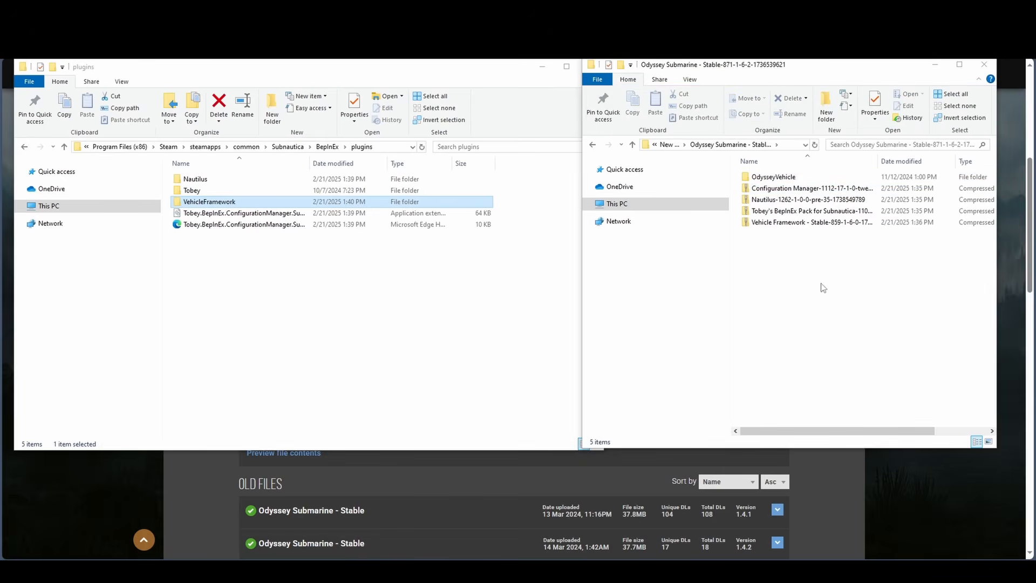
pyautogui.doubleClick(777, 178)
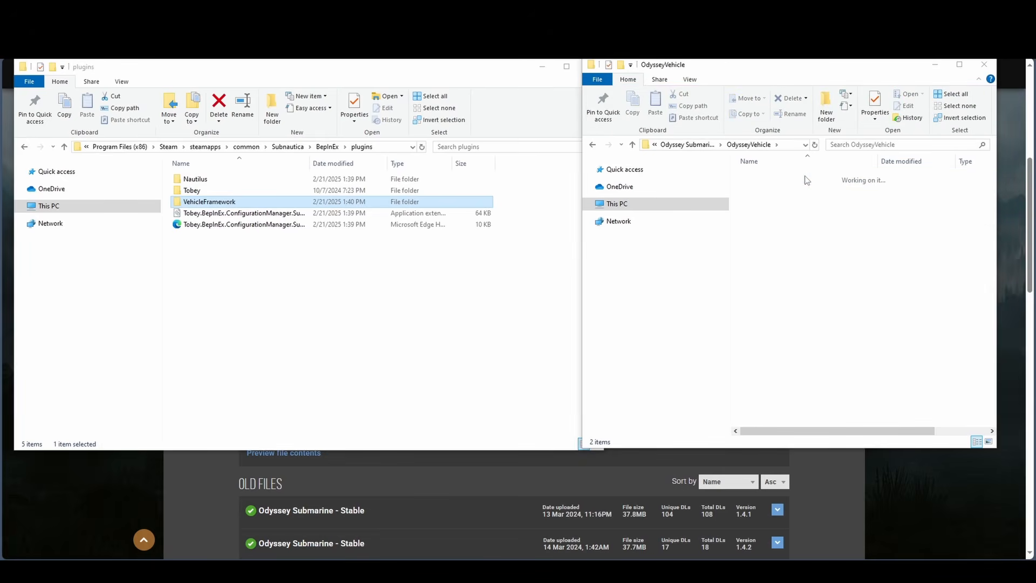
pyautogui.hotkey('alt', 'Left')
pyautogui.moveTo(780, 179); pyautogui.dragTo(397, 296)
pyautogui.click(426, 322)
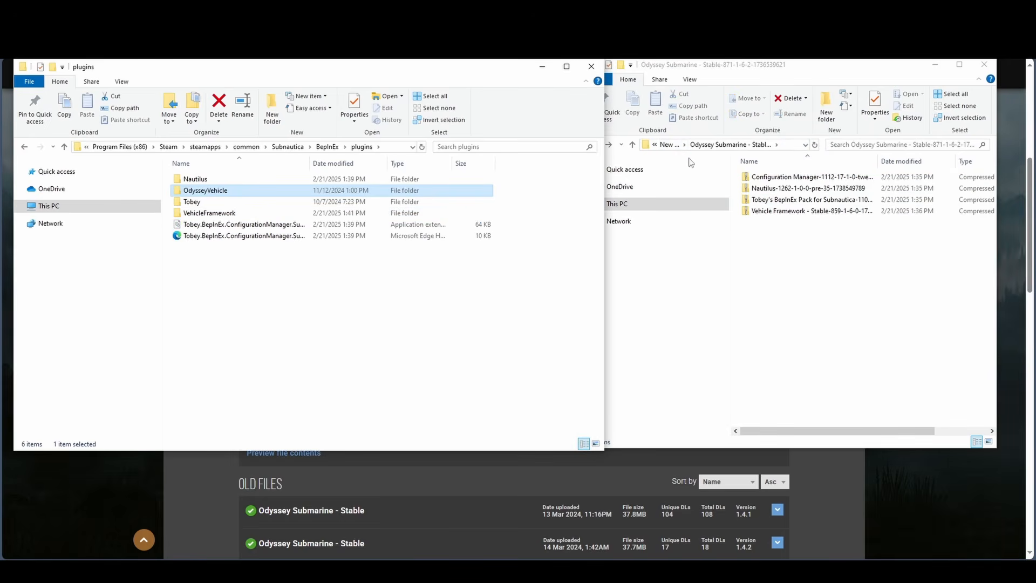
pyautogui.click(667, 144)
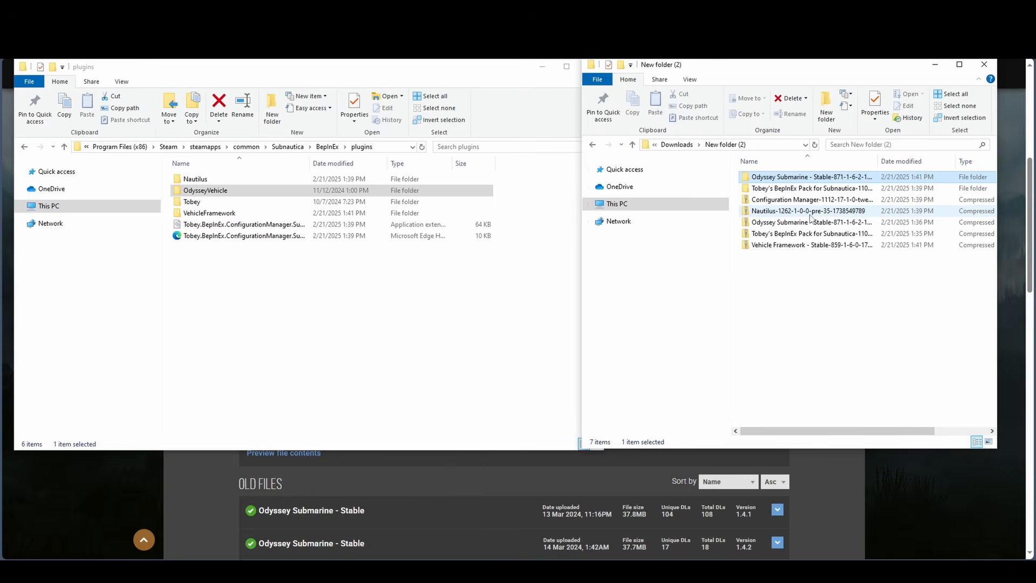
pyautogui.click(234, 195)
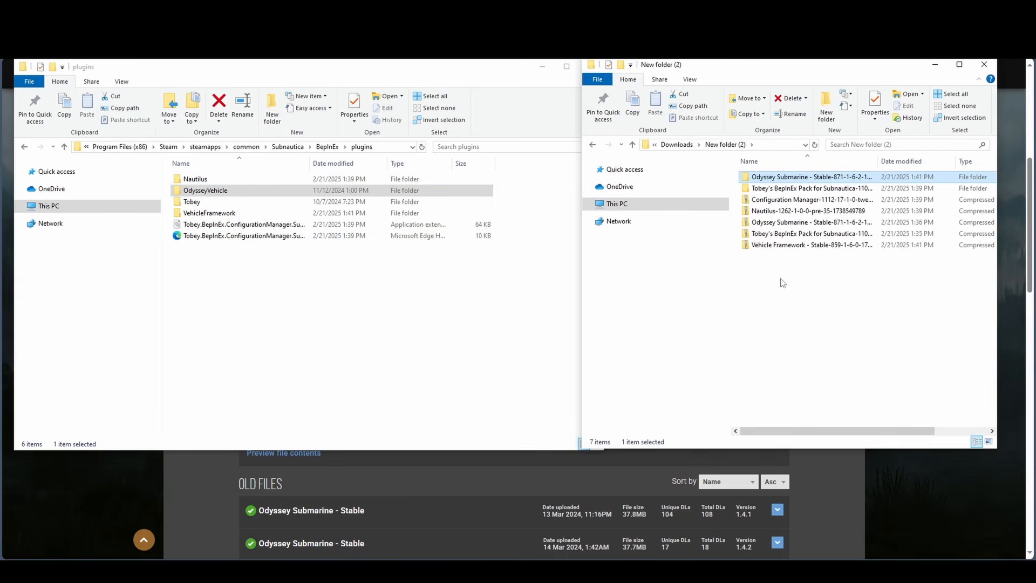
# - Launch Subnautica from Steam and expand the Nautilus settings in the game's mod options
pyautogui.rightClick(380, 571)
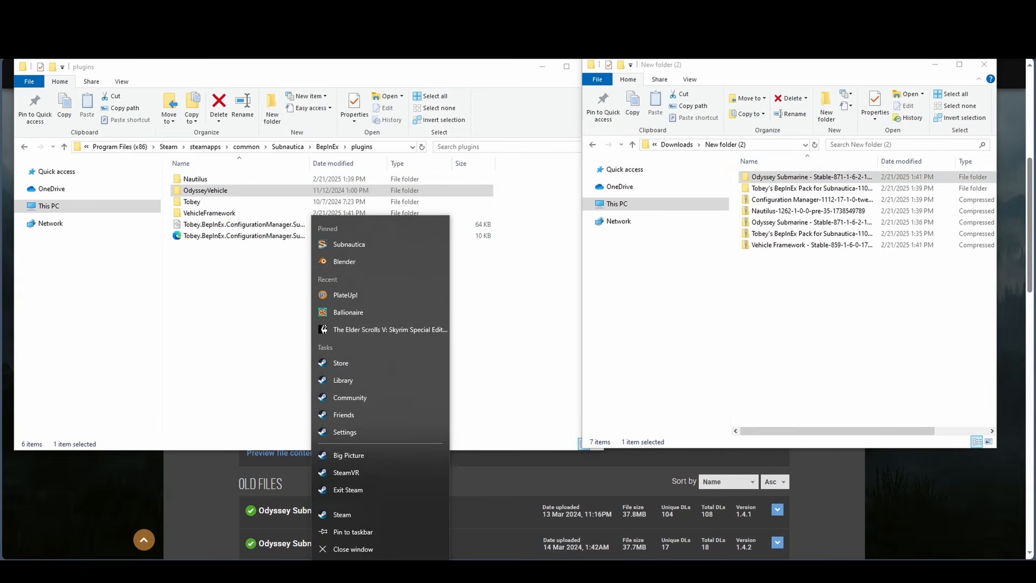
pyautogui.click(366, 245)
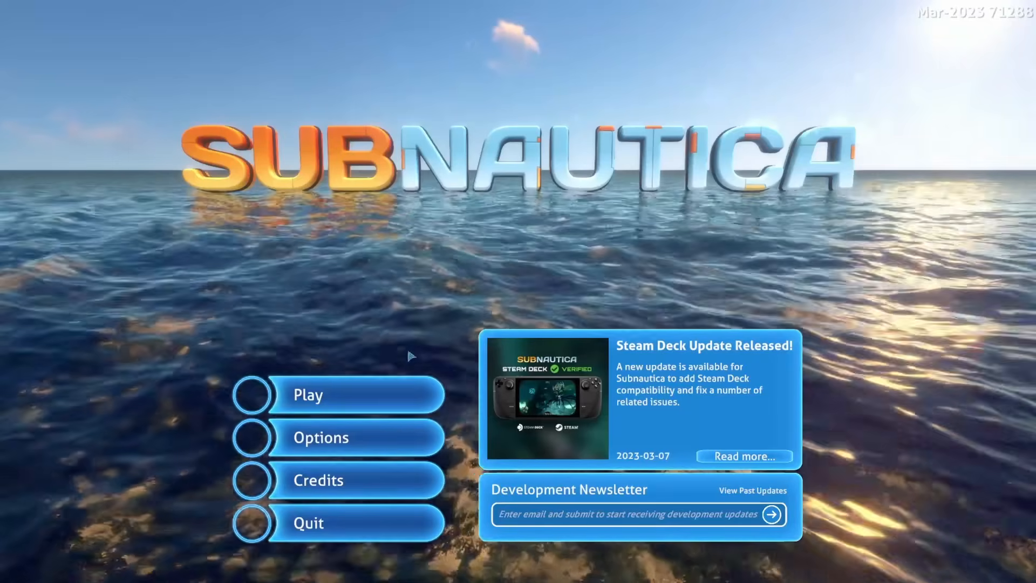
pyautogui.click(413, 435)
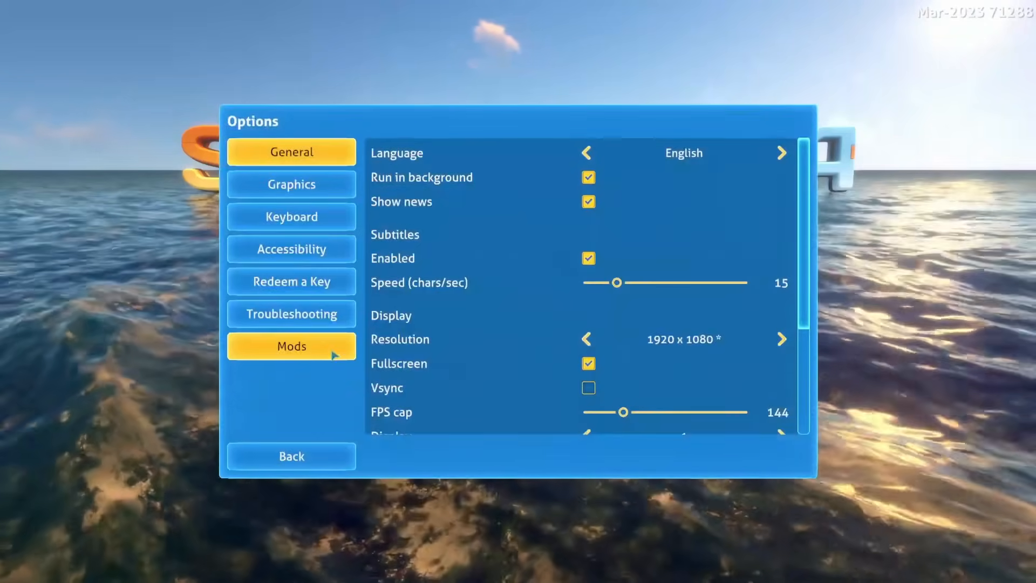
pyautogui.click(272, 354)
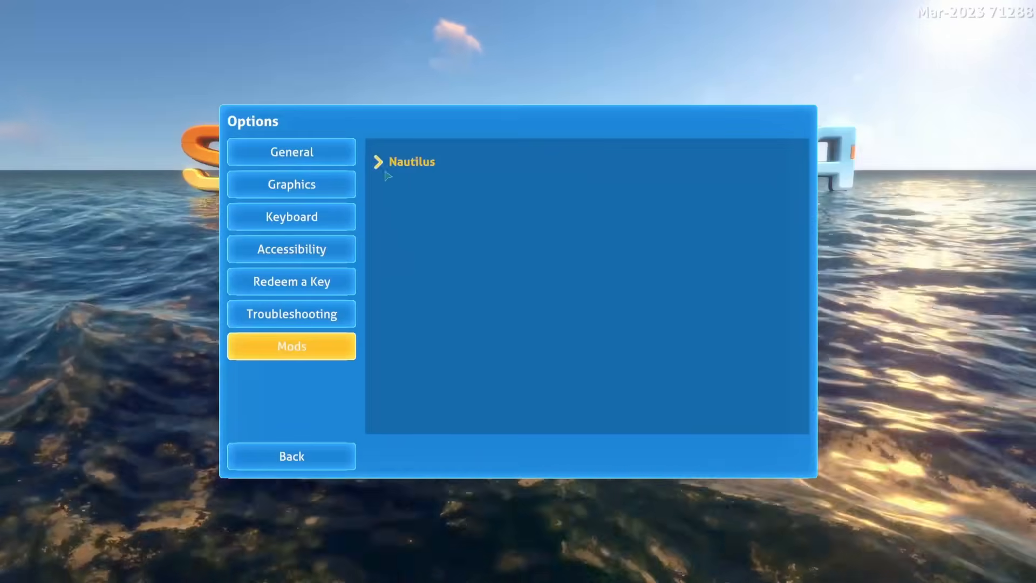
pyautogui.click(381, 166)
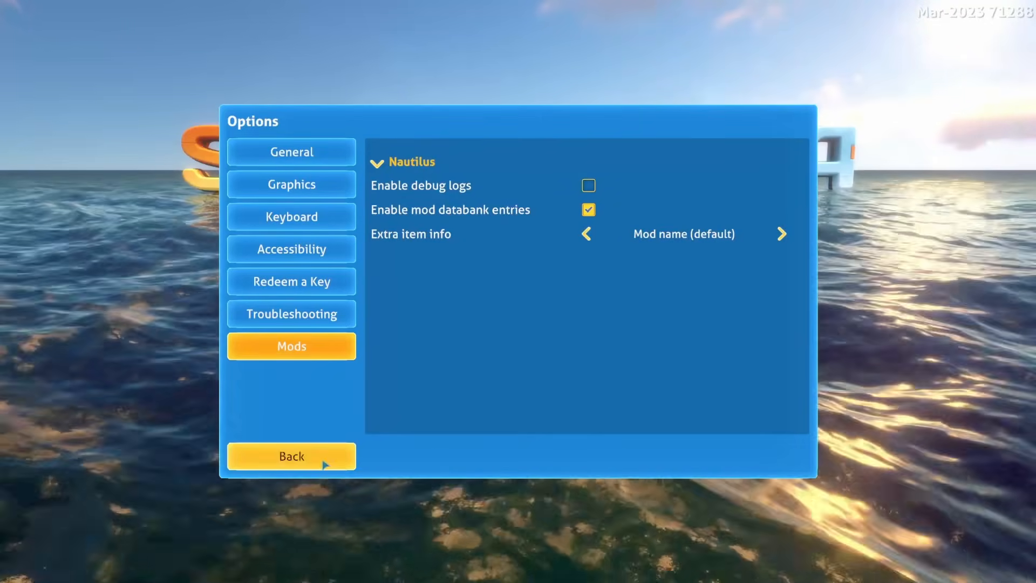
# - Leave the game options and examine the VehicleFramework 1.6.0 plugin settings, including the Odyssey's Autopilot Voice choices
pyautogui.click(323, 461)
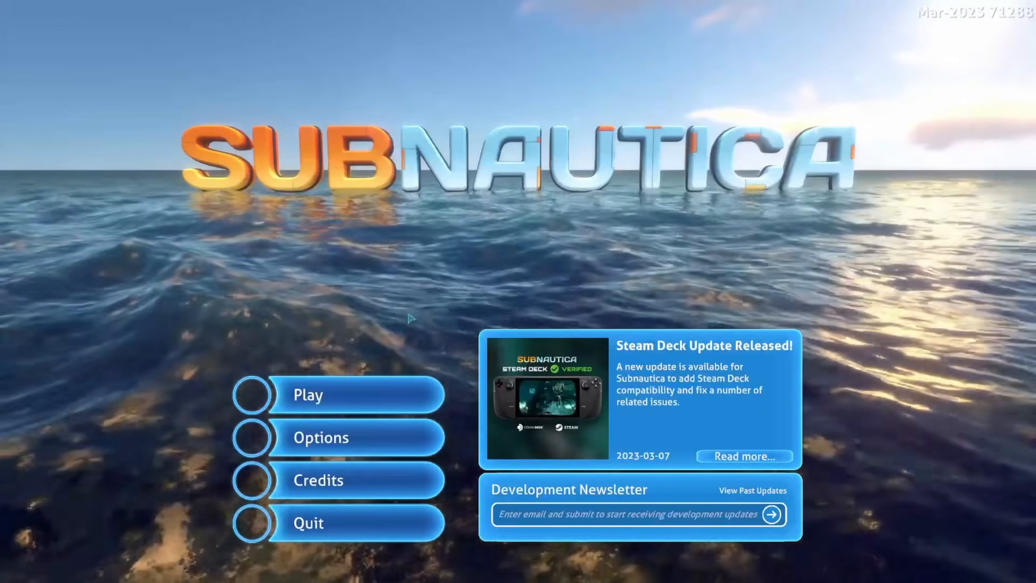
pyautogui.press('F1')
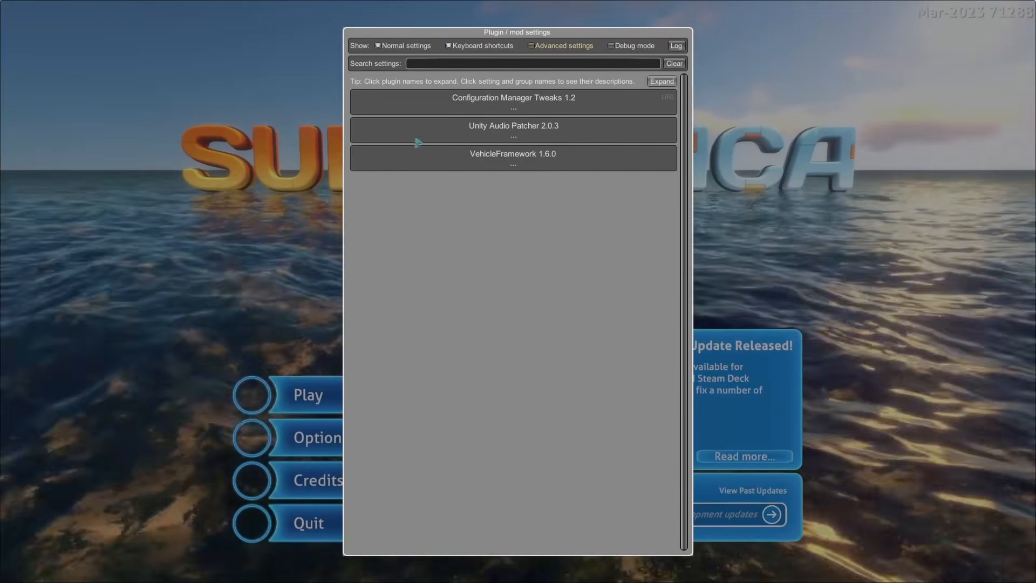
pyautogui.click(540, 157)
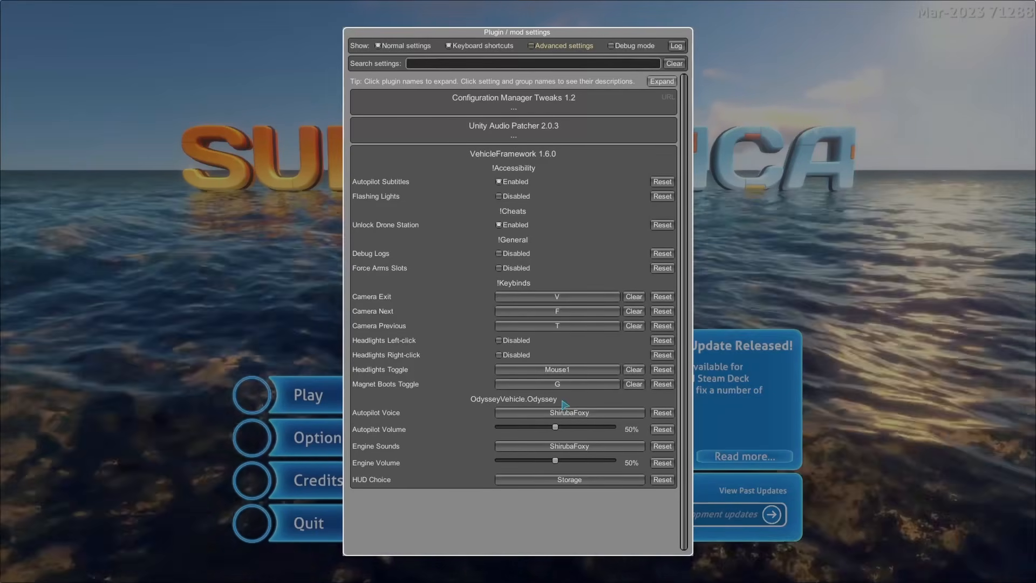
pyautogui.click(578, 413)
pyautogui.click(578, 414)
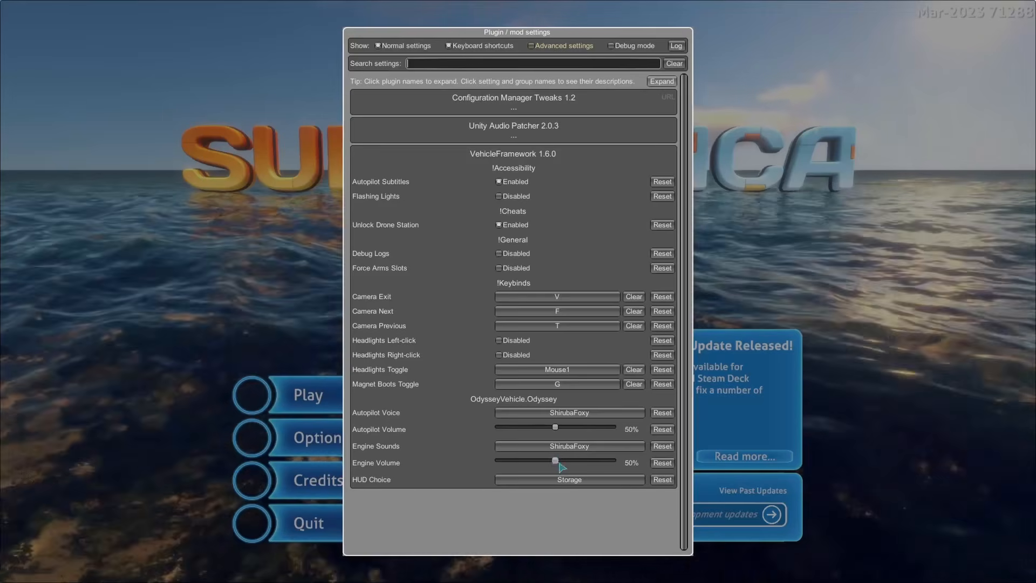
pyautogui.press('F1')
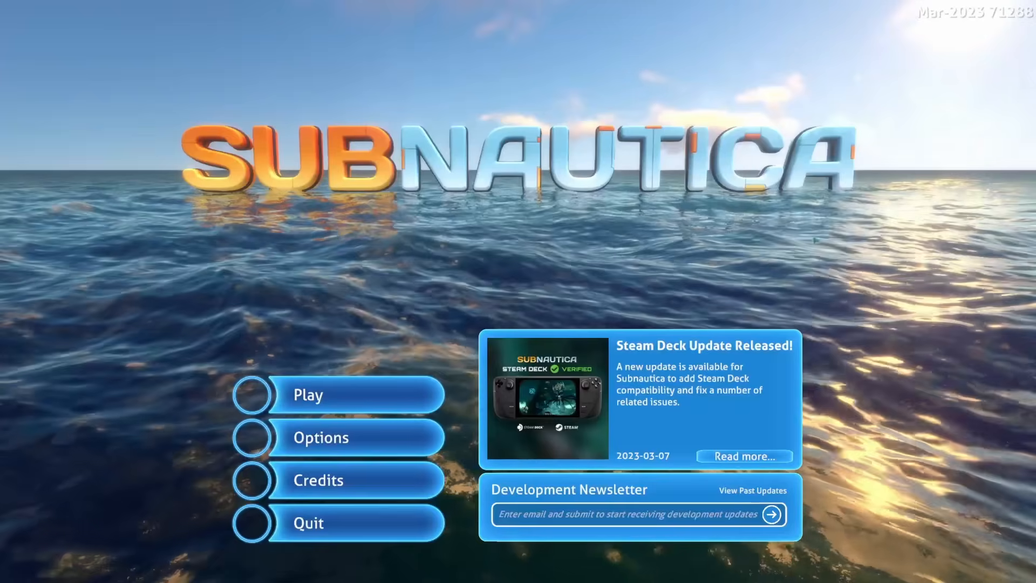
# - Start a new Survival game and skip the intro to reach the lifepod interior
pyautogui.click(334, 395)
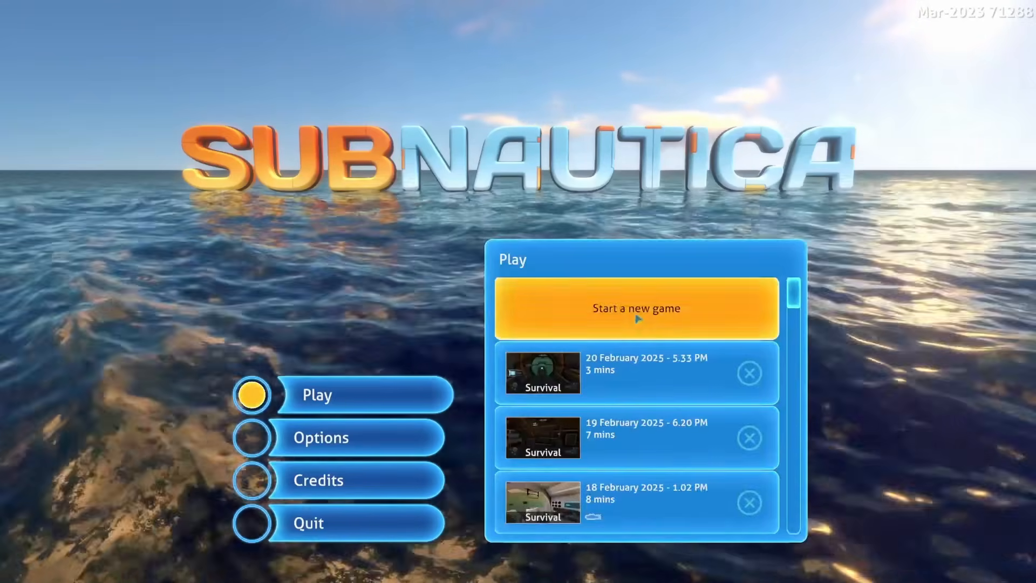
pyautogui.click(606, 313)
pyautogui.click(676, 303)
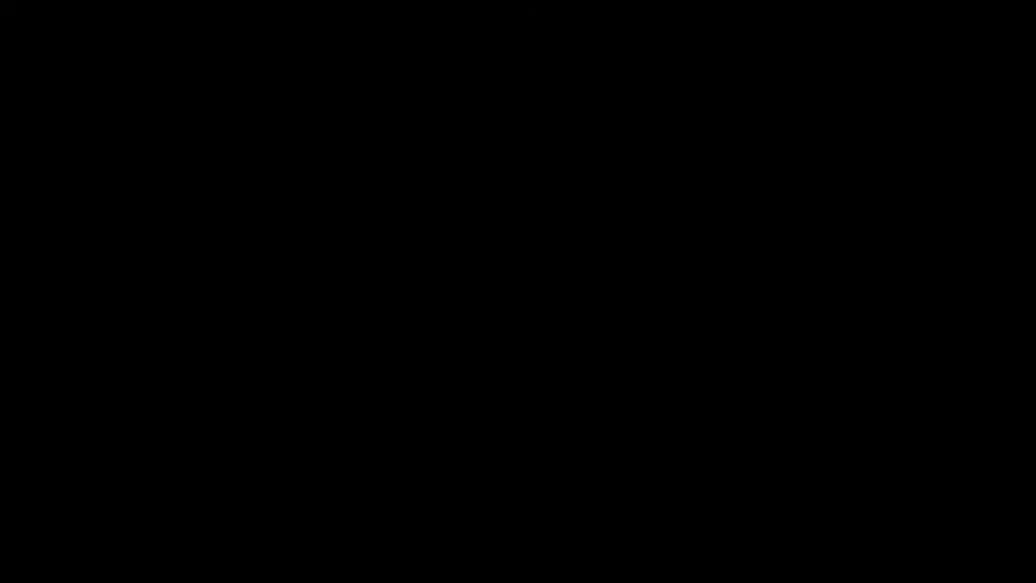
pyautogui.press('Escape')
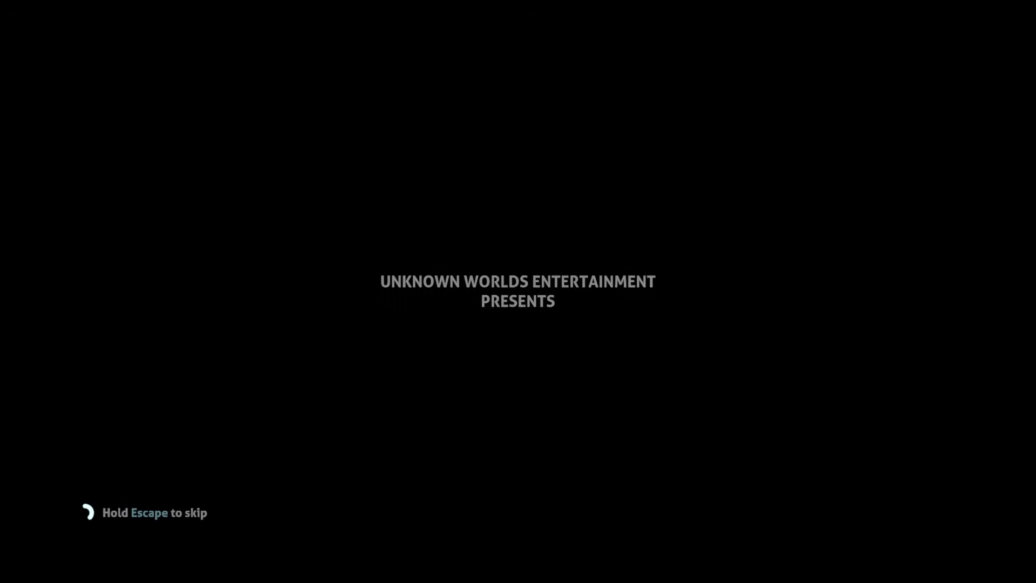
pyautogui.press('w')
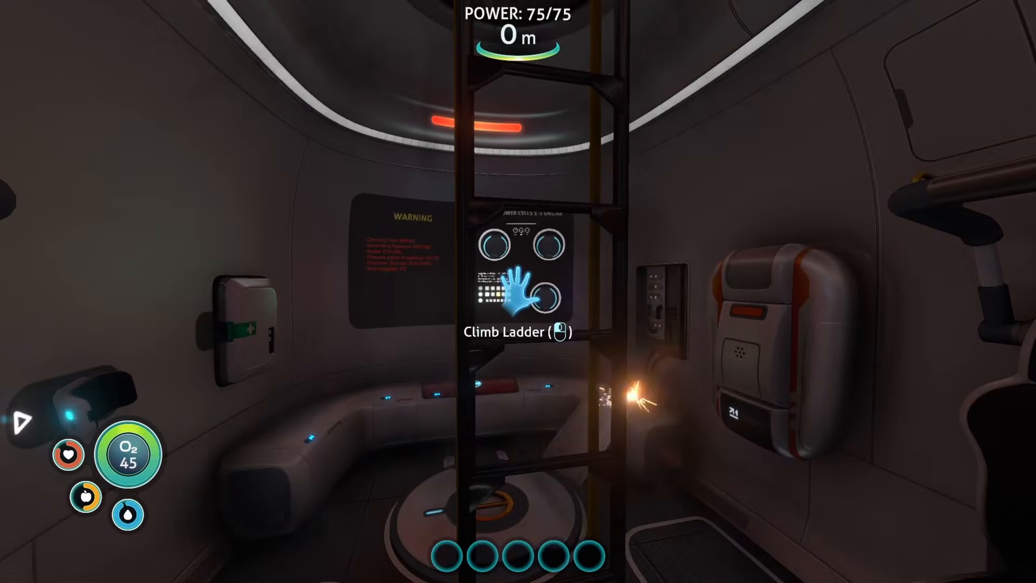
# - Warp out of the lifepod into open water with the console command warpforward 40
pyautogui.press('`')
pyautogui.write('wa')
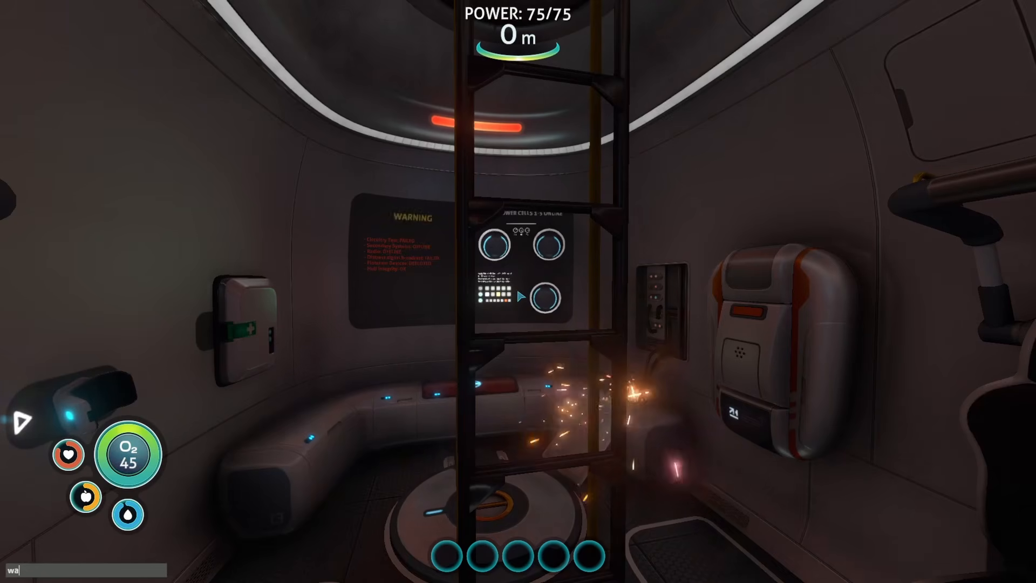
pyautogui.write('rpforward 40')
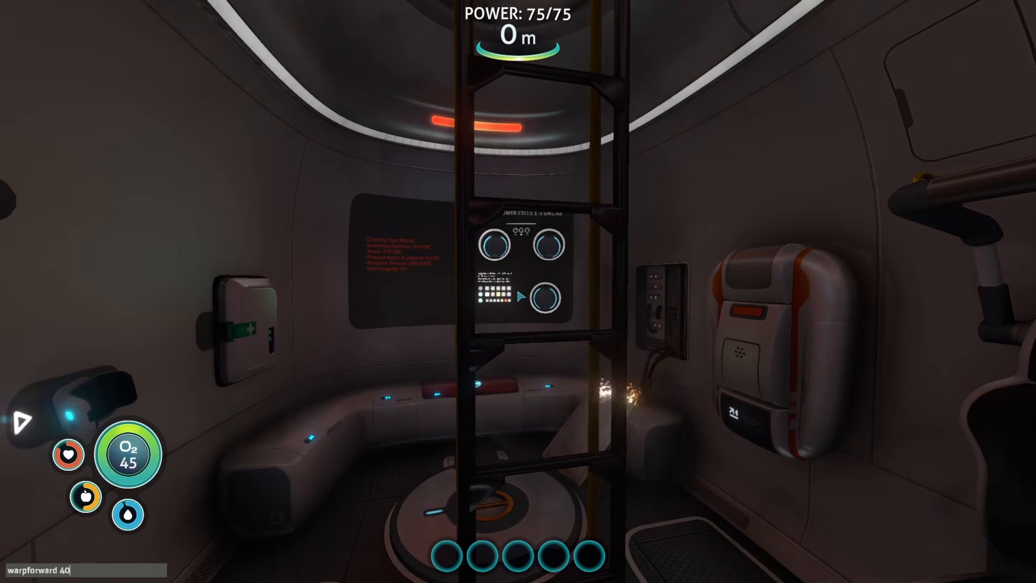
pyautogui.press('Return')
# - Obtain a Mobile Vehicle Bay with the console command item constructor and deploy it at the water's surface
pyautogui.press('`')
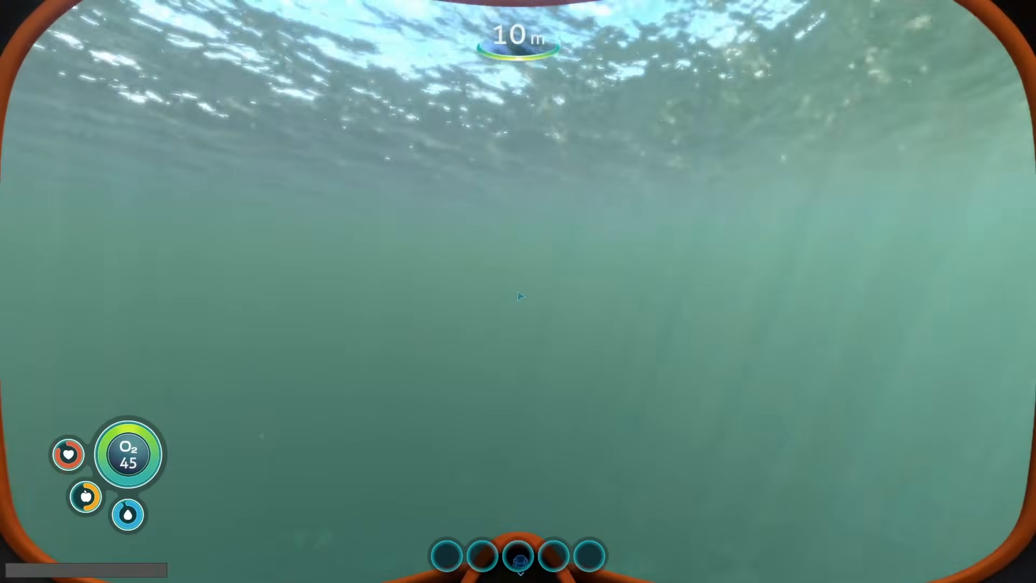
pyautogui.write('item constructor')
pyautogui.press('Return')
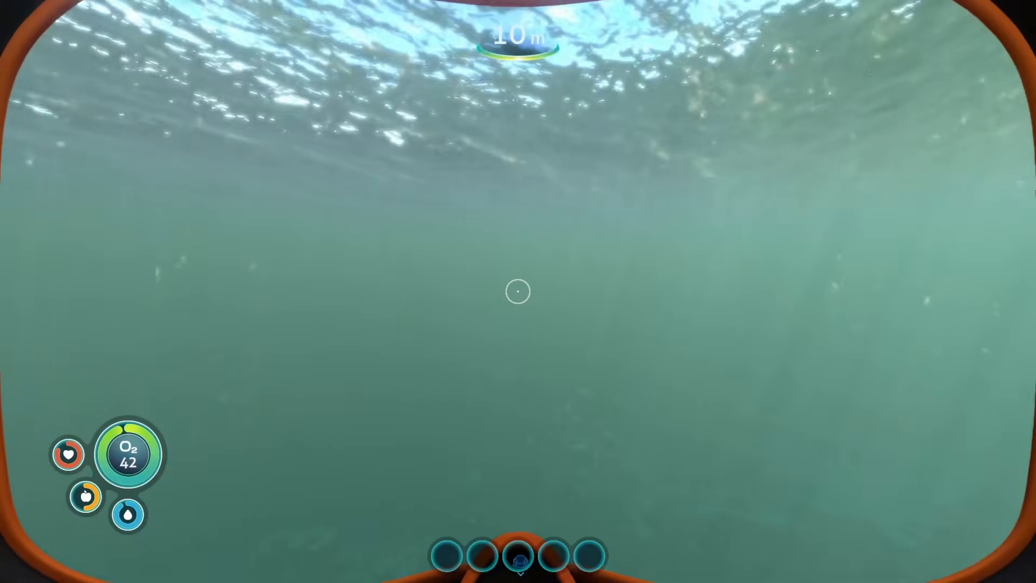
pyautogui.press('space')
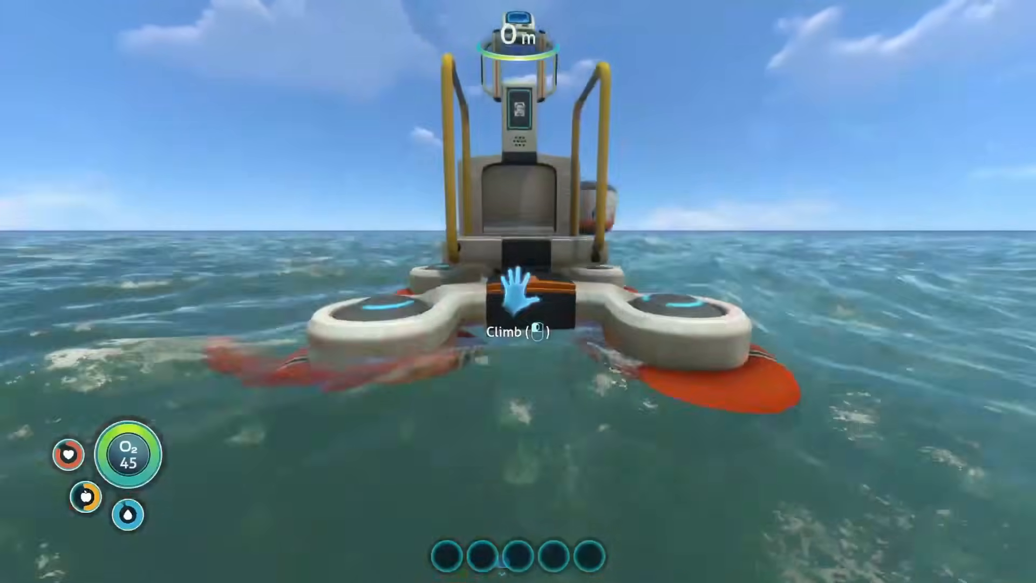
# - Climb onto the vehicle bay and build an Odyssey submarine from its console with the noCost cheat enabled
pyautogui.click(518, 292)
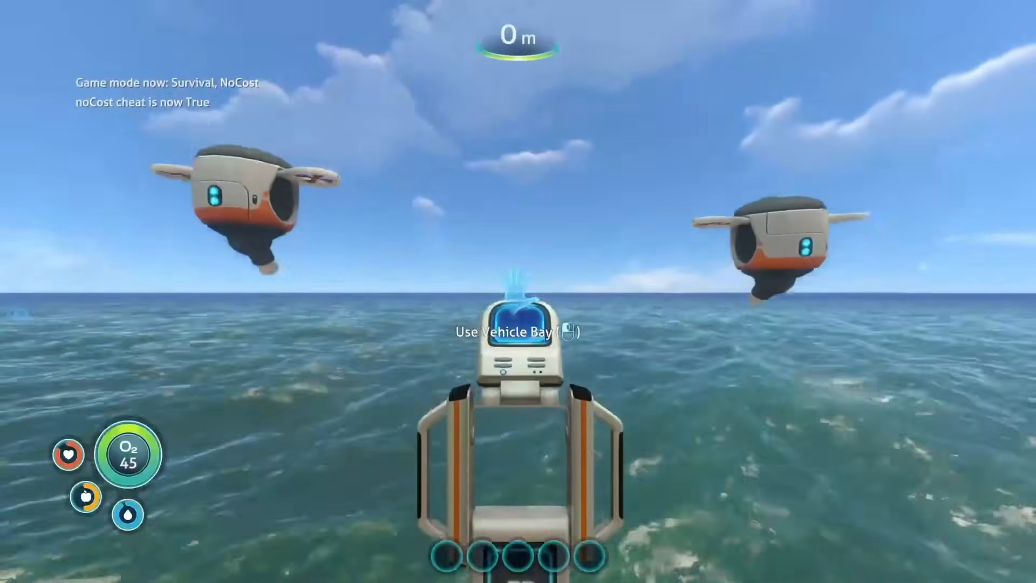
pyautogui.click(518, 291)
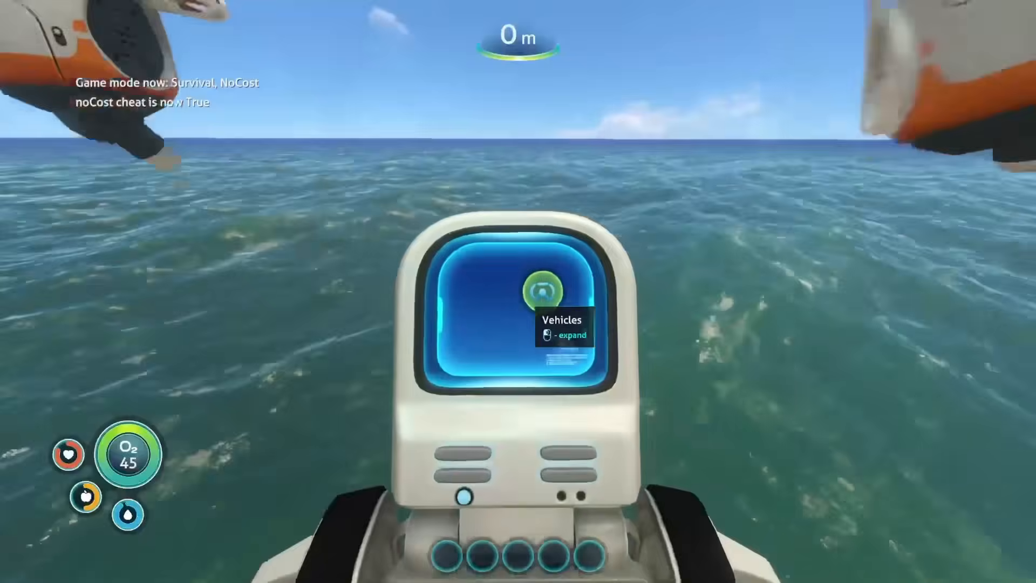
pyautogui.click(542, 294)
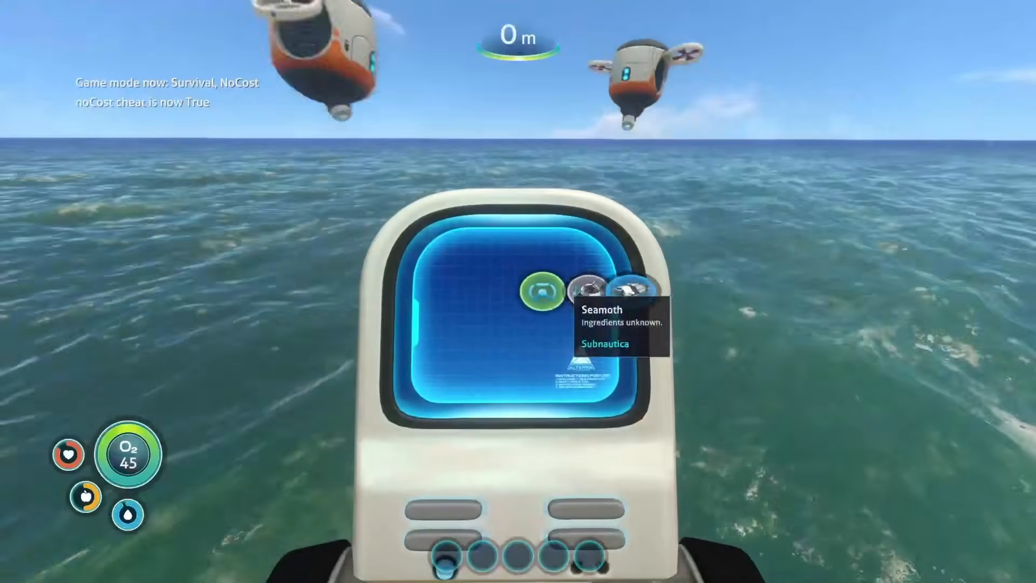
pyautogui.click(629, 291)
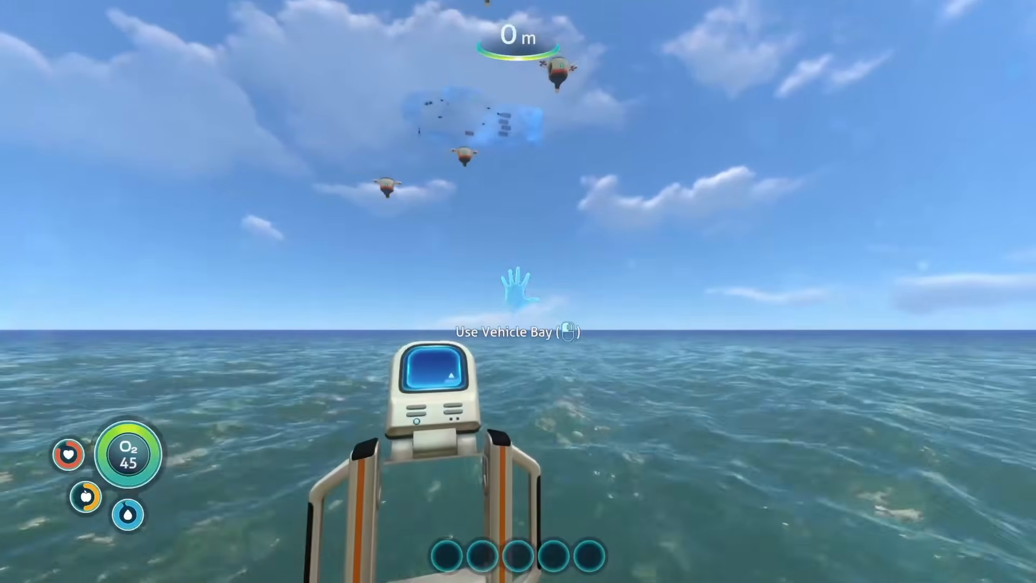
# - Enter the water, create another submarine with the console command spawn odyssey, and view it from outside
pyautogui.press('s')
pyautogui.press('w')
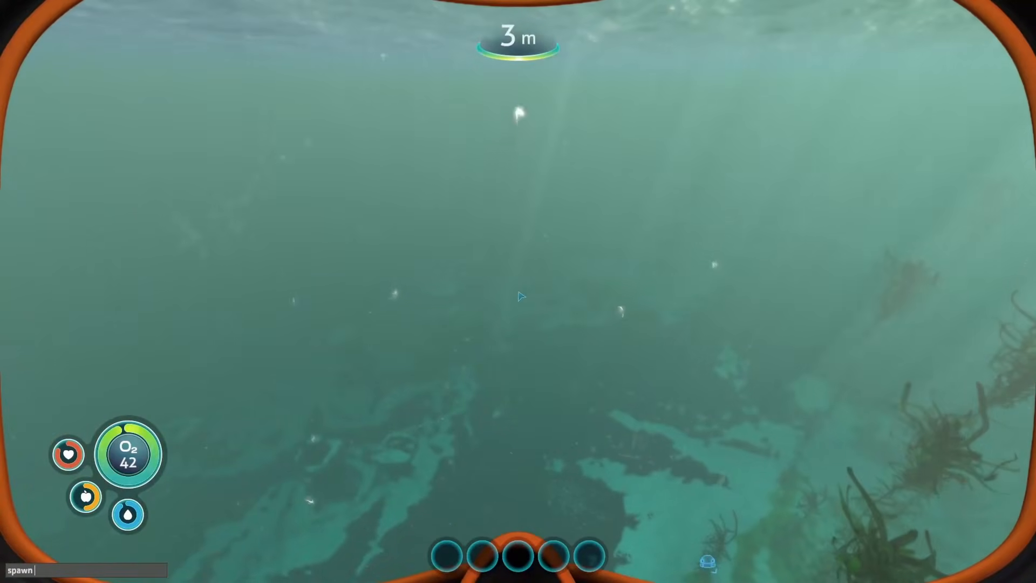
pyautogui.write('spawn odyssey')
pyautogui.press('Return')
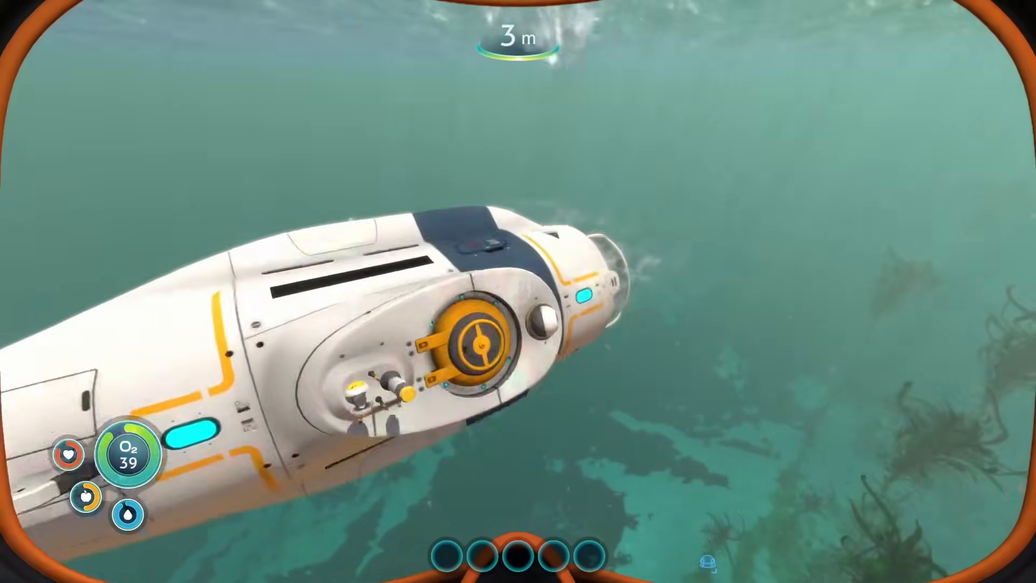
pyautogui.press('d')
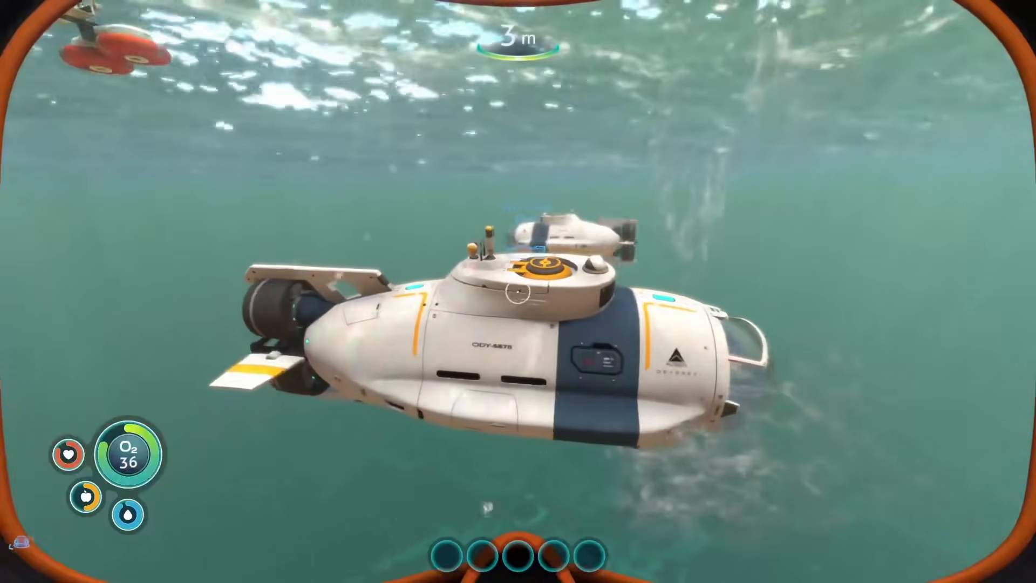
pyautogui.press('s')
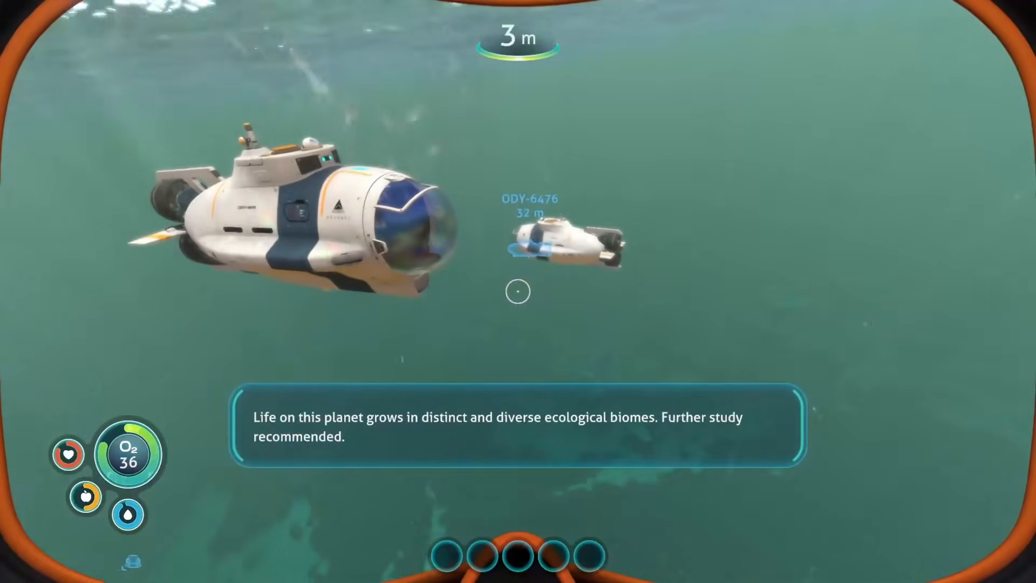